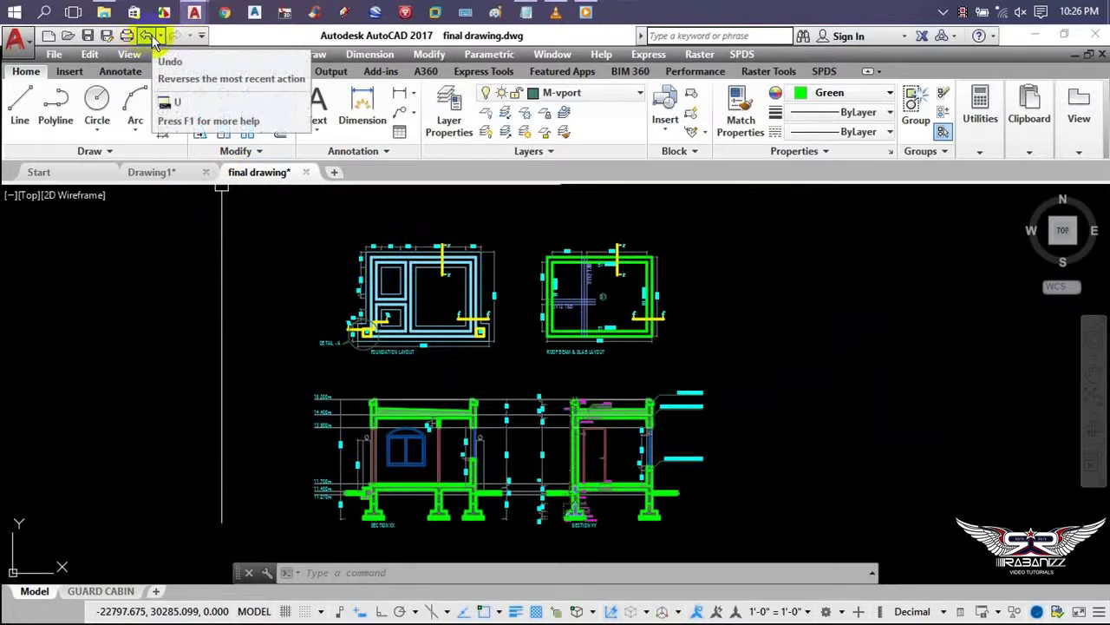
Pan the drawing and review the undo/redo shortcut notes in Notepad
middle_click_drag(473, 353, 360, 374)
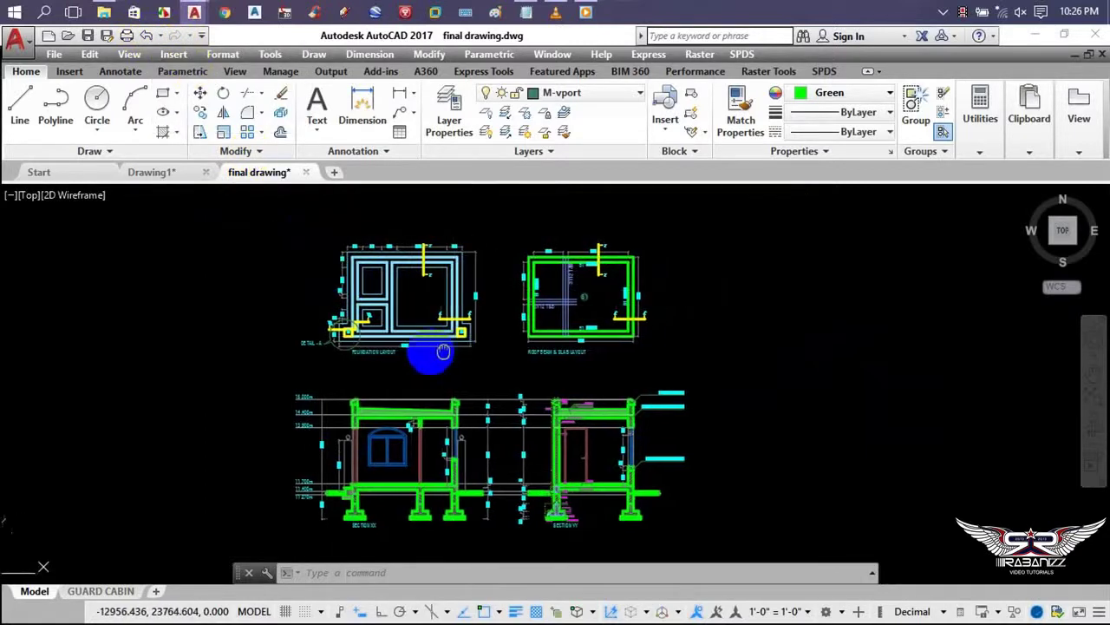
middle_click_drag(596, 330, 587, 324)
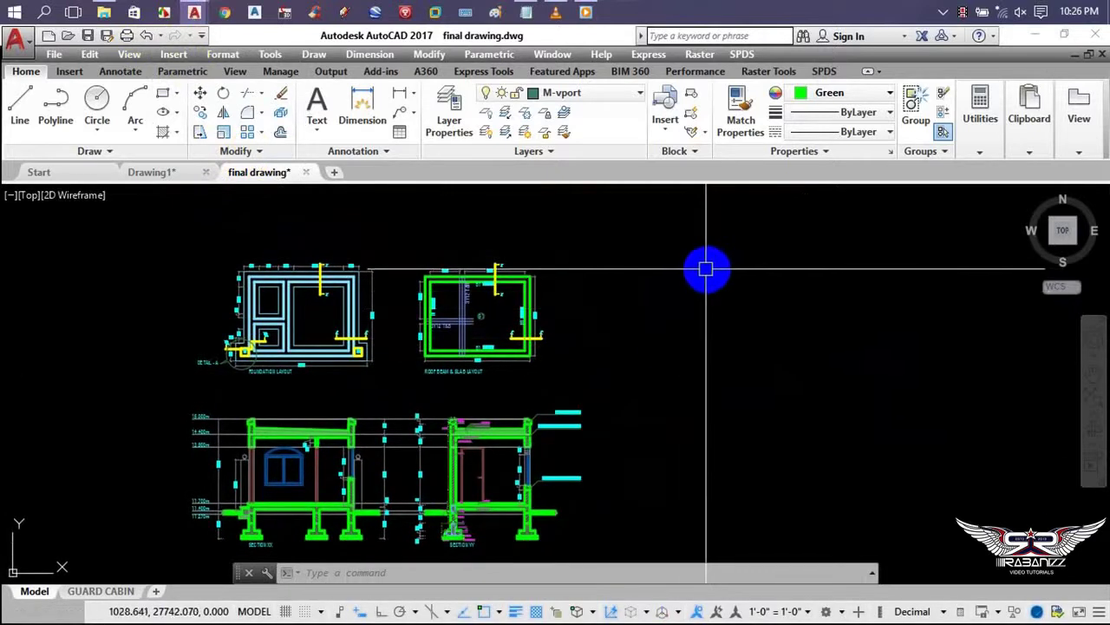
left_click(543, 133)
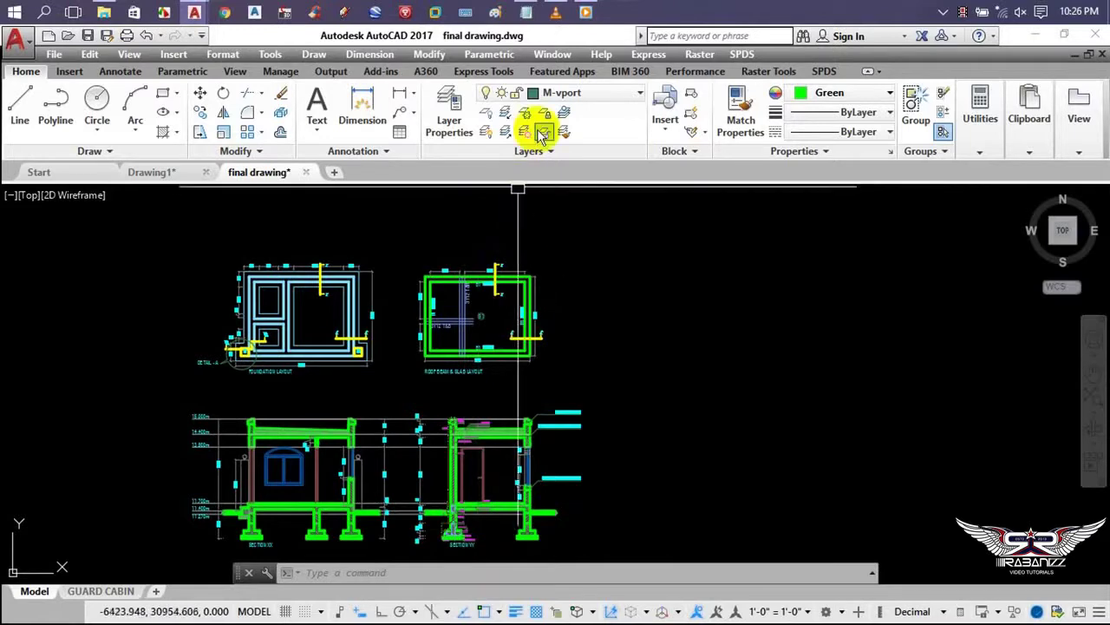
left_click(528, 13)
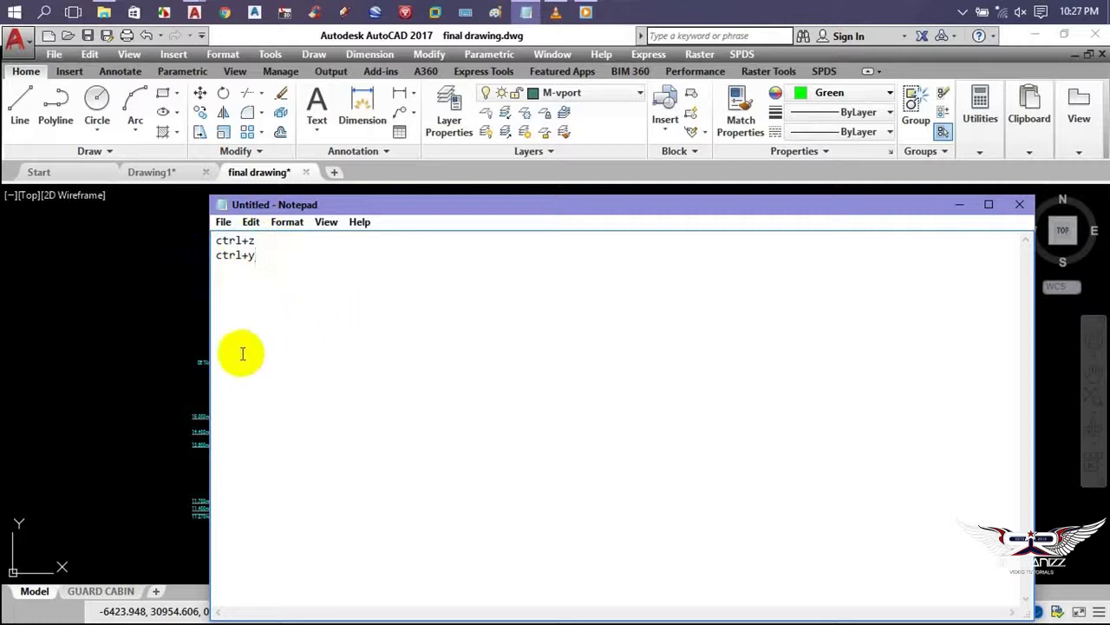
left_click(117, 378)
Erase the right-hand roof beam plan through the right-click menu
mouse_move(330, 389)
middle_mouse_down()
mouse_move(498, 372)
mouse_move(599, 404)
middle_mouse_up()
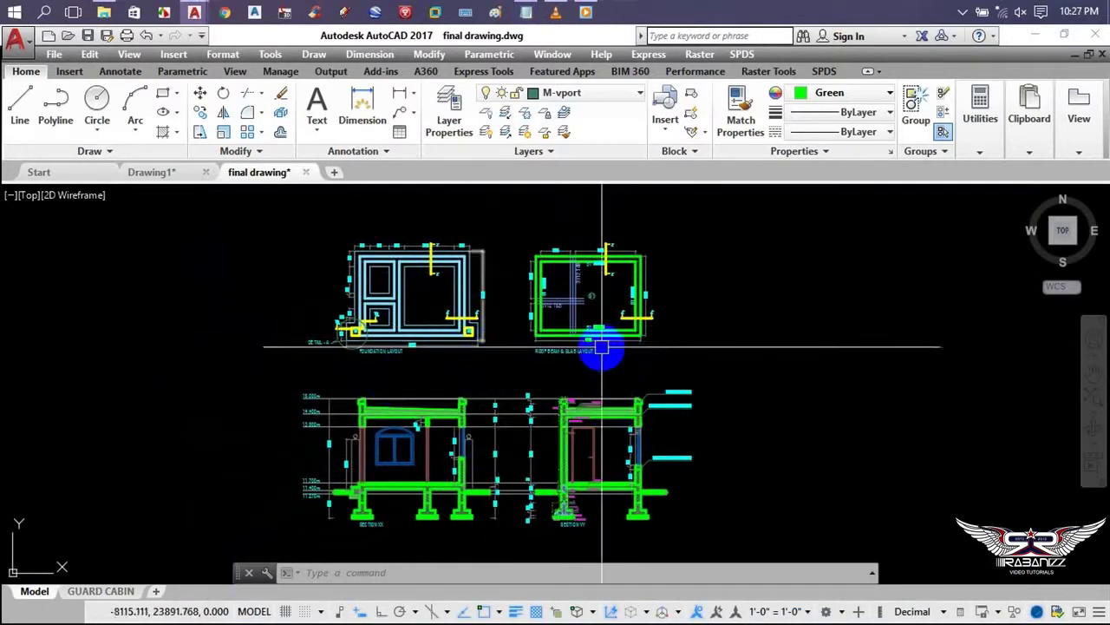
left_click(689, 233)
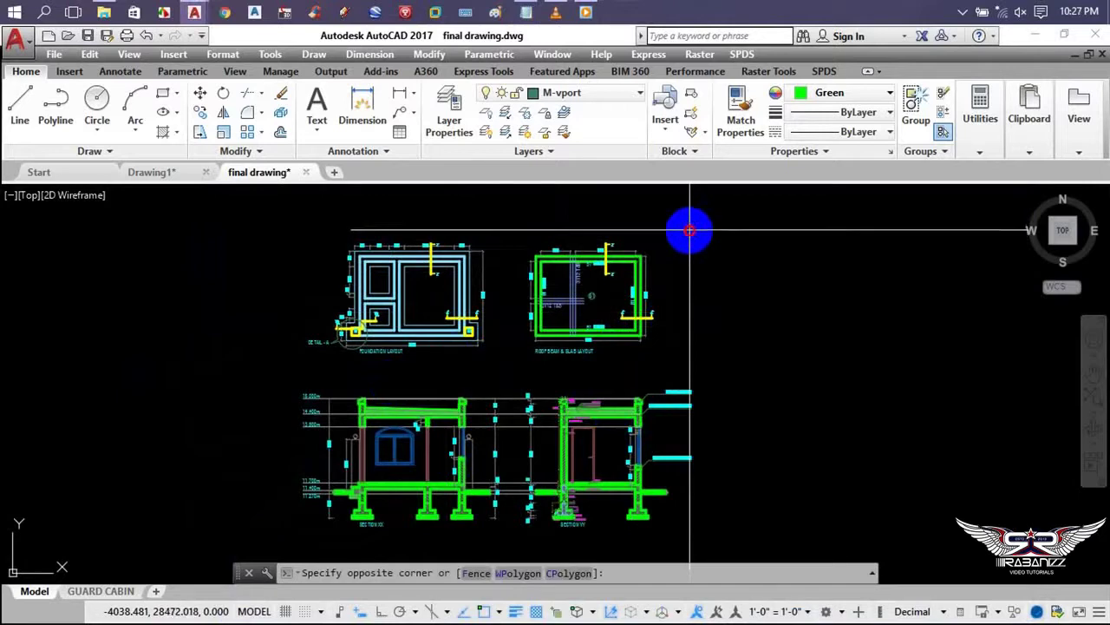
left_click(504, 365)
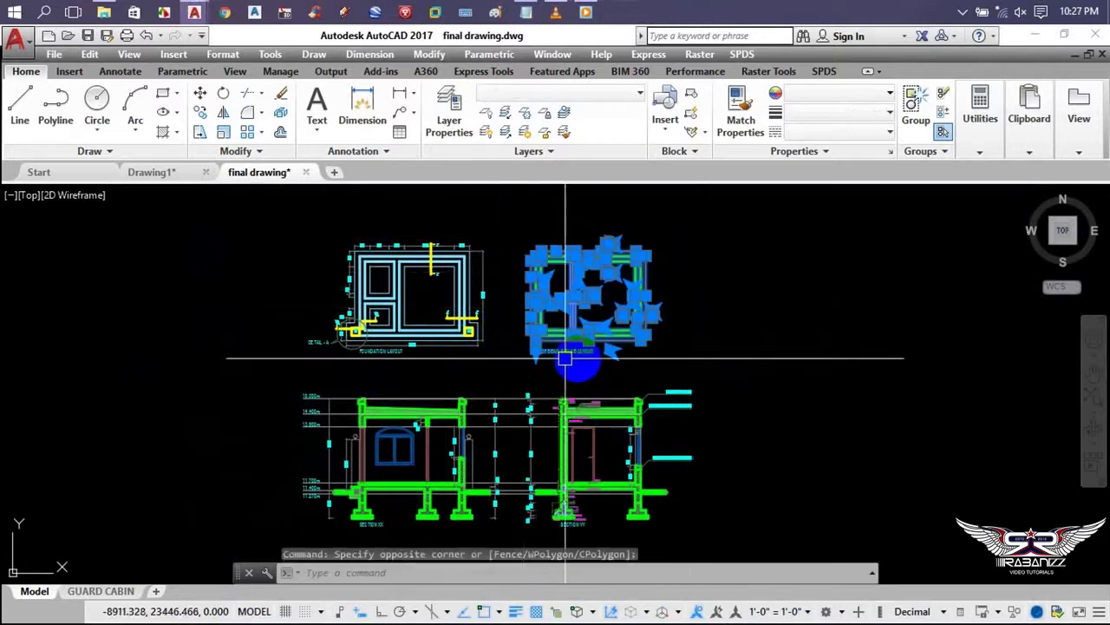
right_click(694, 263)
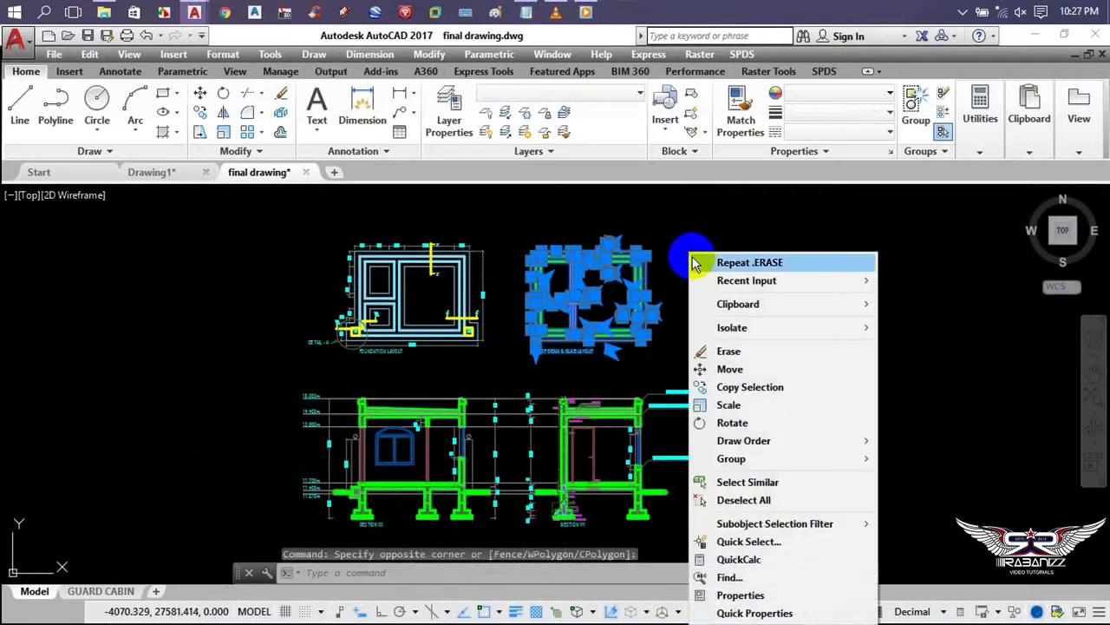
left_click(735, 353)
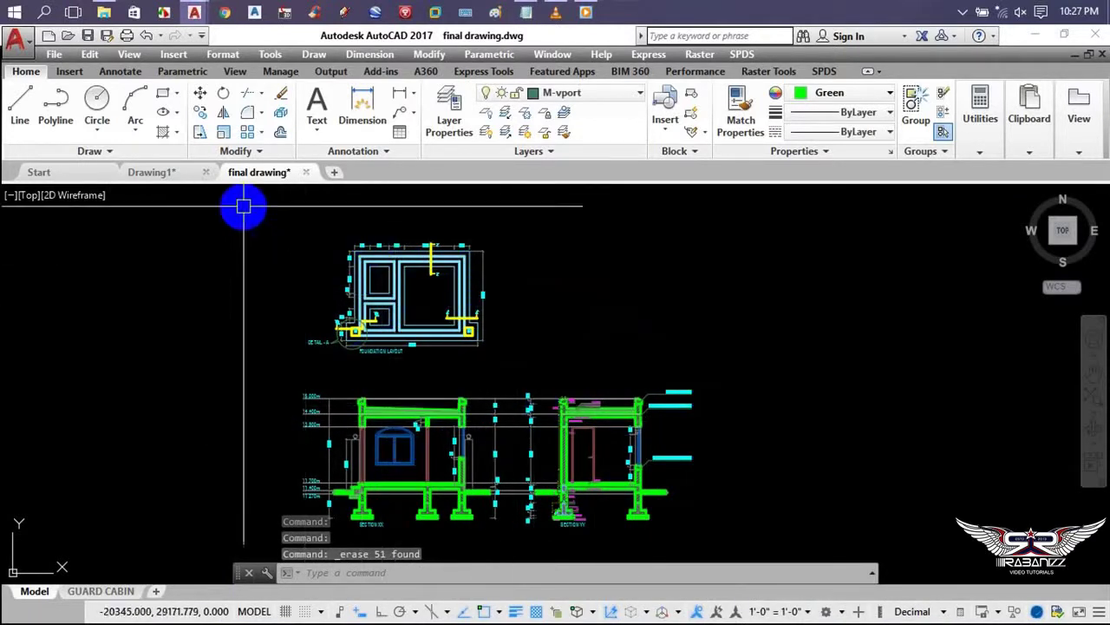
Undo the erase, redo it, then undo again to restore the roof plan
left_click(147, 37)
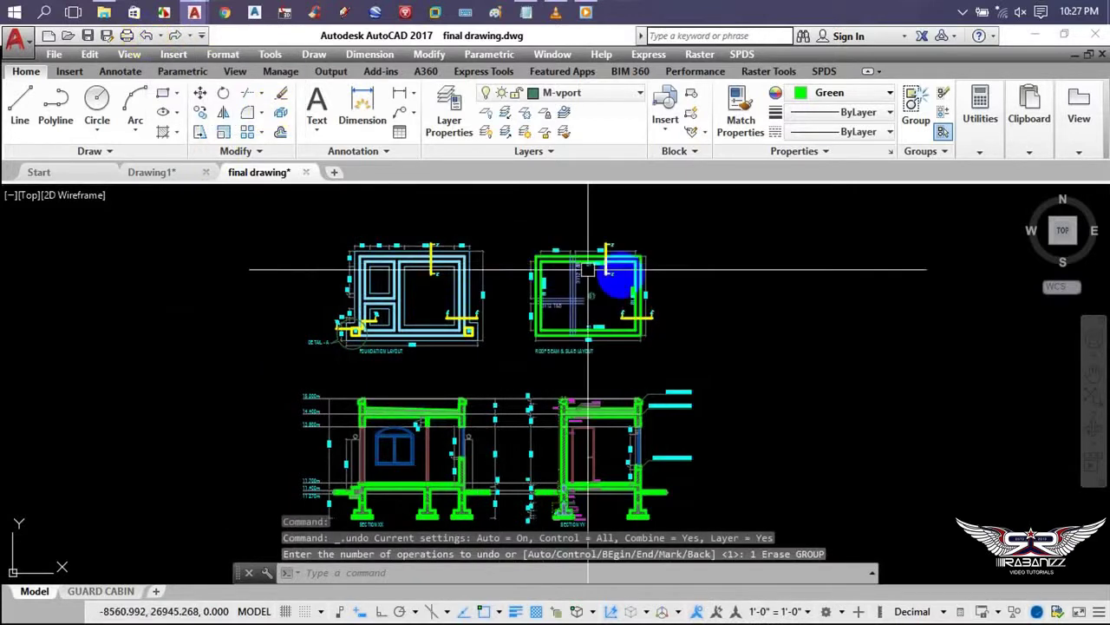
left_click(644, 308)
key("Escape")
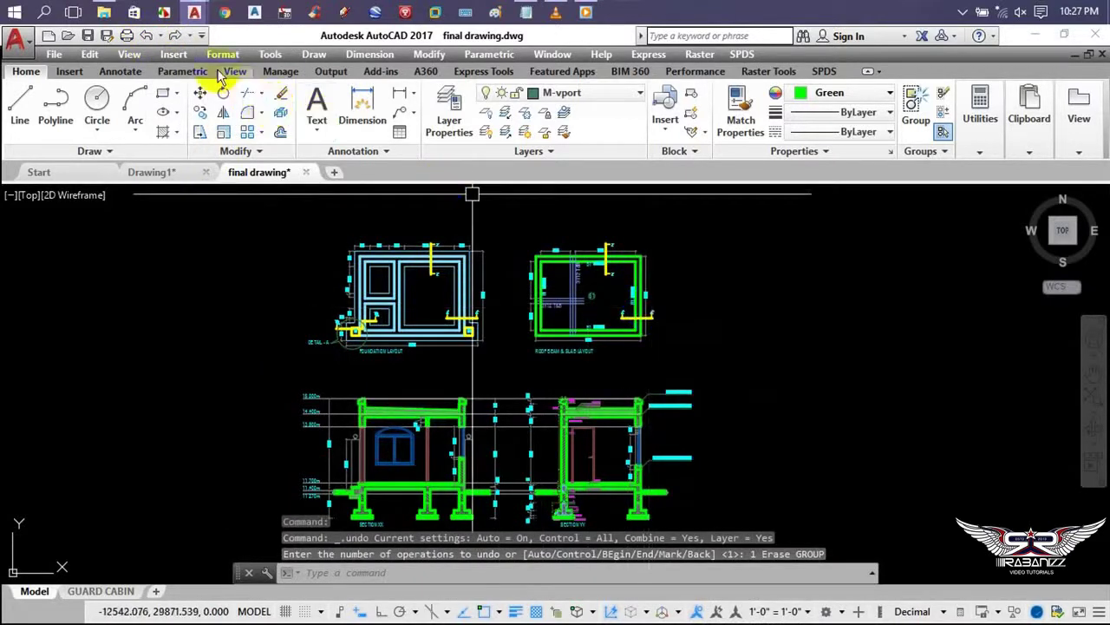
left_click(176, 36)
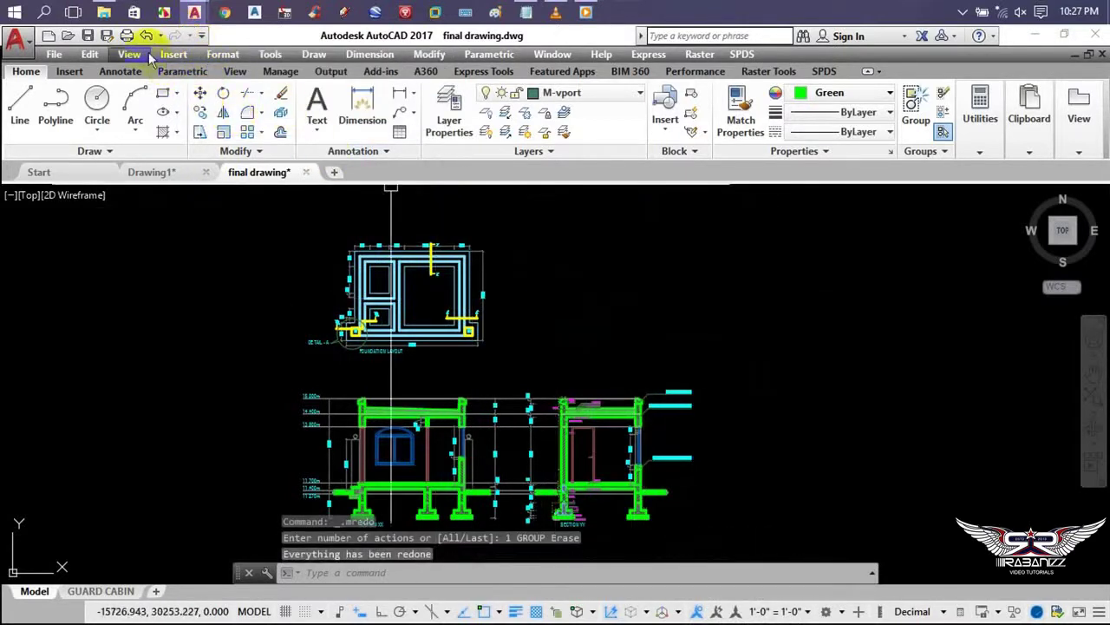
left_click(147, 35)
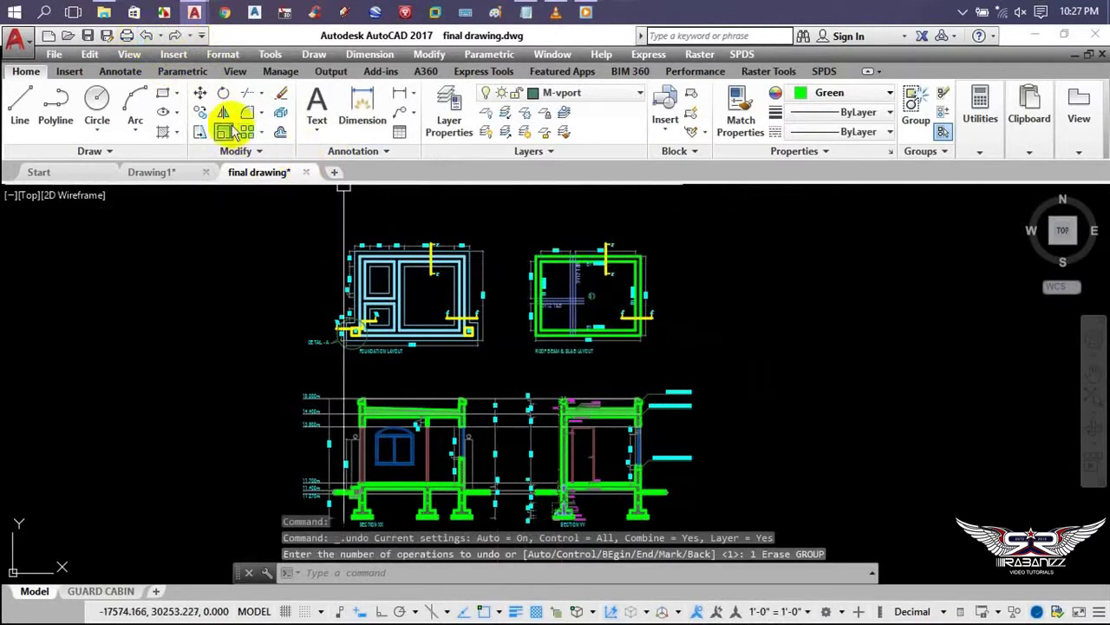
scroll(584, 369, "down", 5)
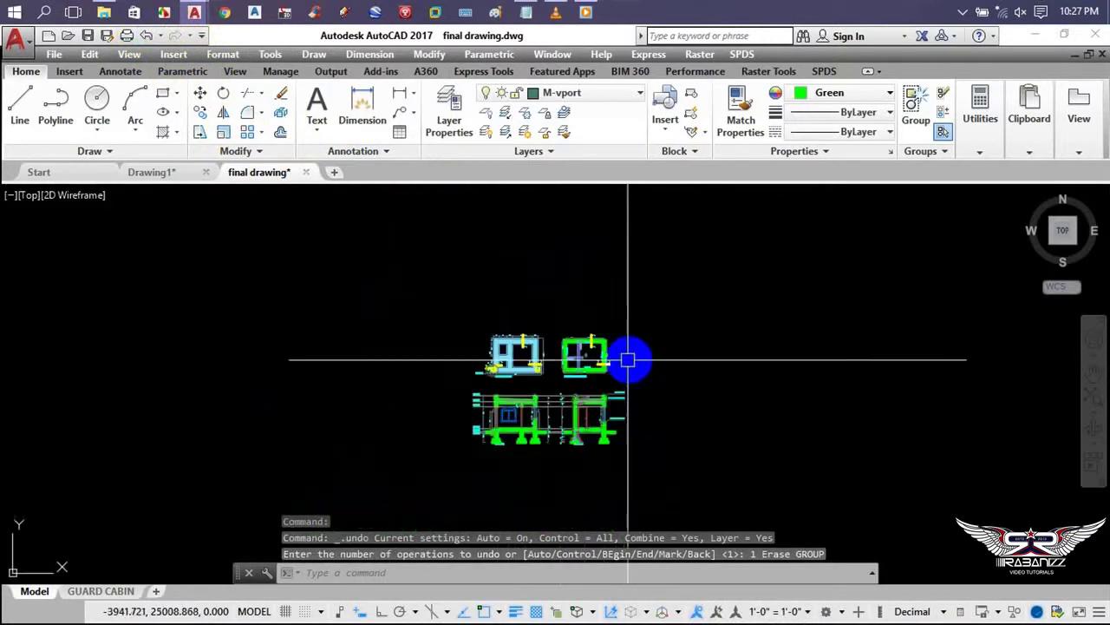
Erase all plans and sections, check the notes, then restore everything with Ctrl+Z
left_click(735, 275)
left_click(422, 475)
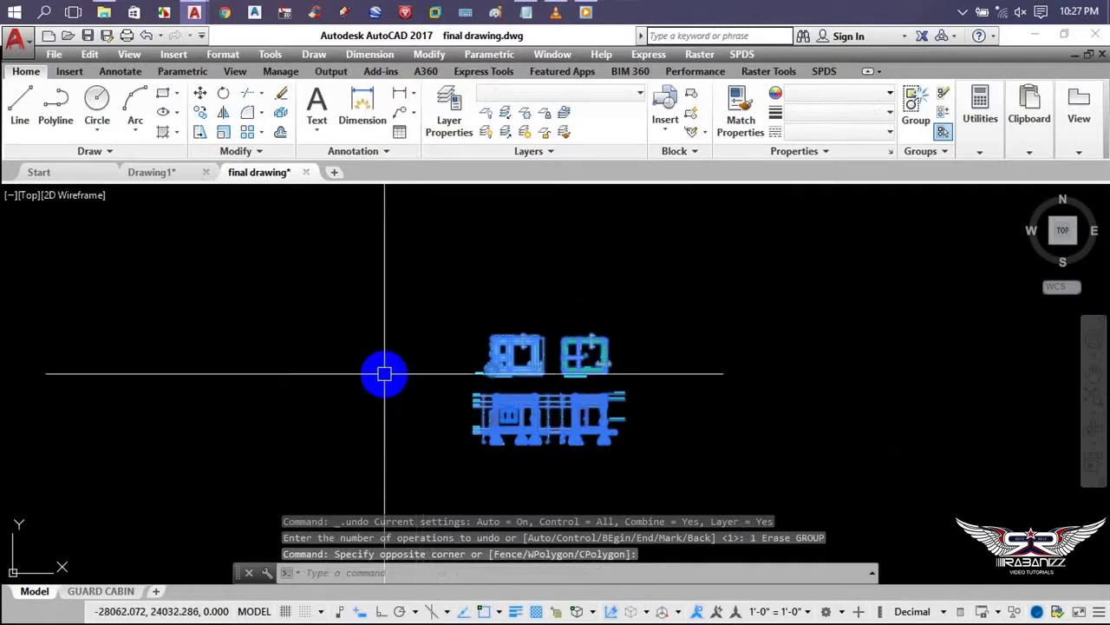
left_click(282, 98)
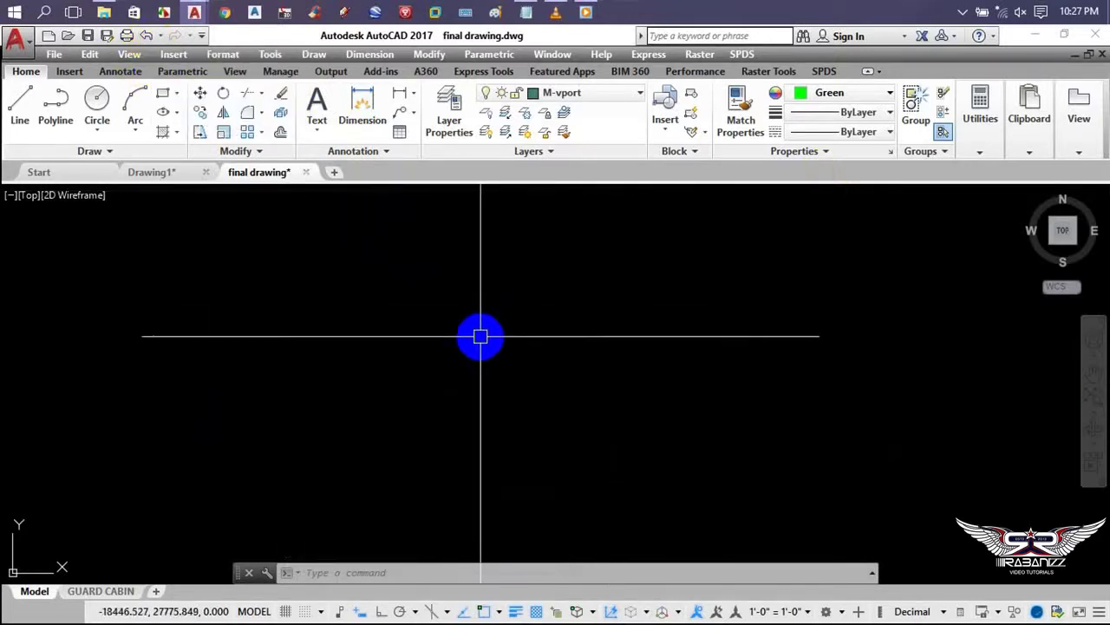
left_click(526, 13)
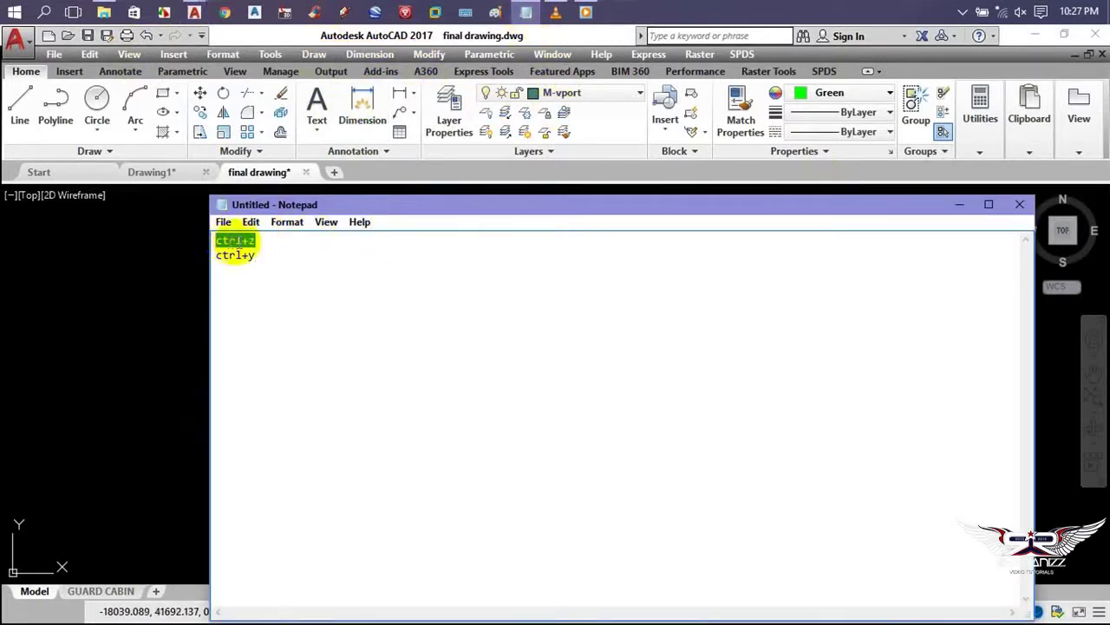
left_click(135, 299)
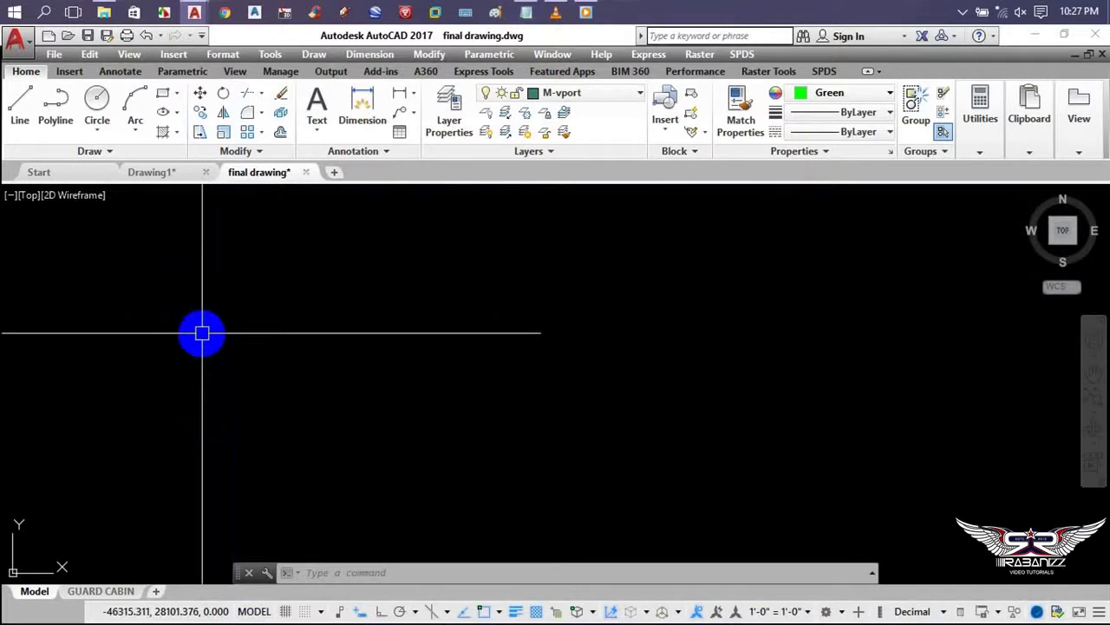
key("ctrl+z")
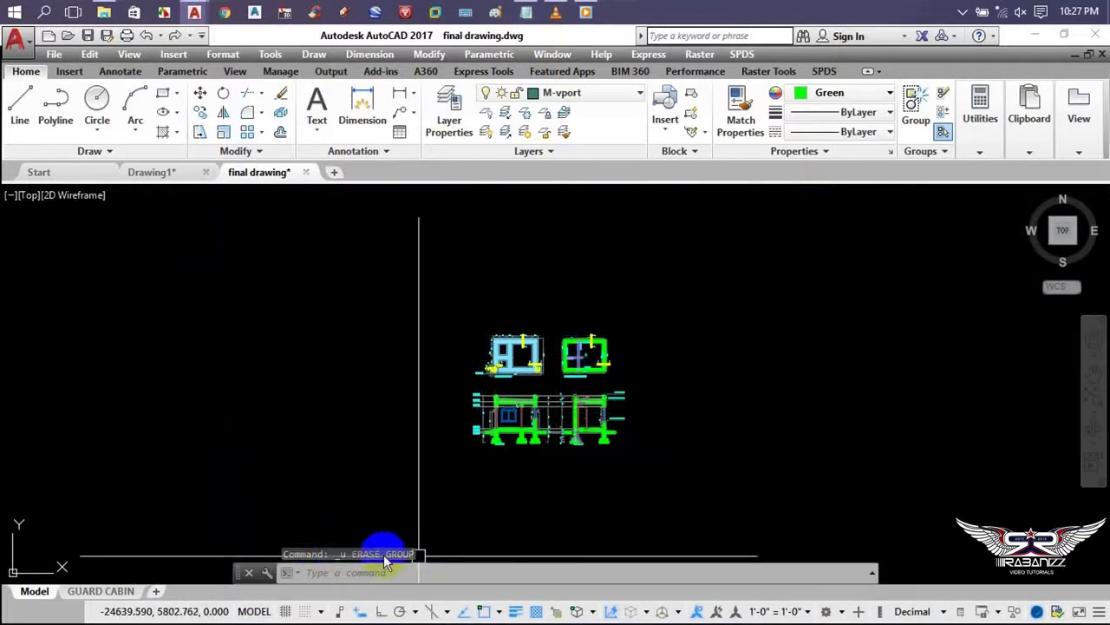
Crossing-select the right-hand plan and section, delete them, and recheck the notes
left_click(702, 295)
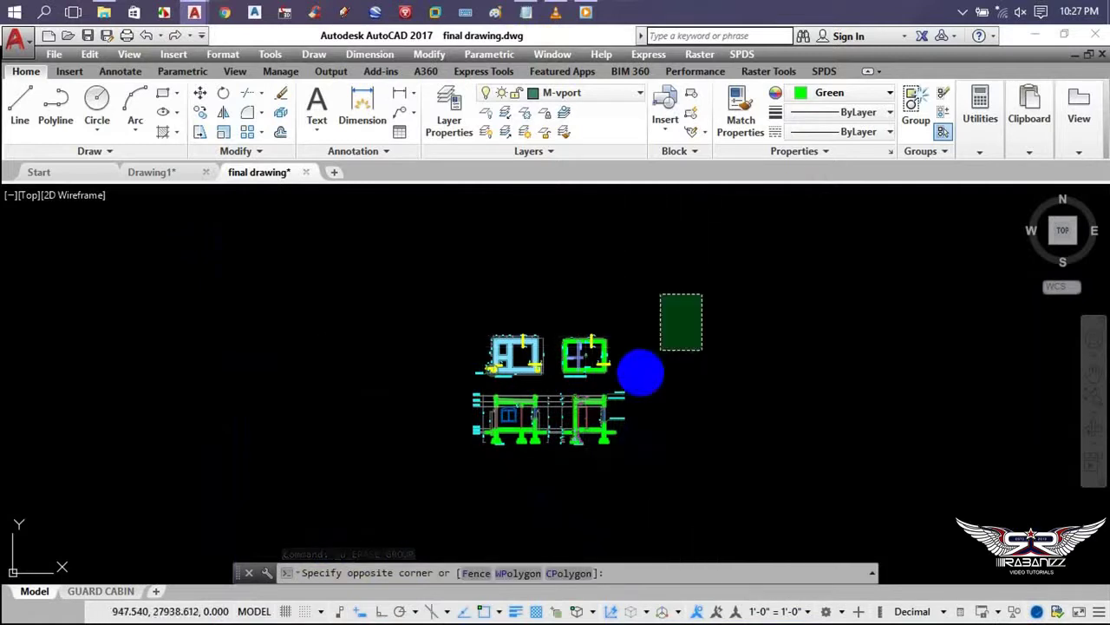
left_click(551, 441)
left_click(640, 373)
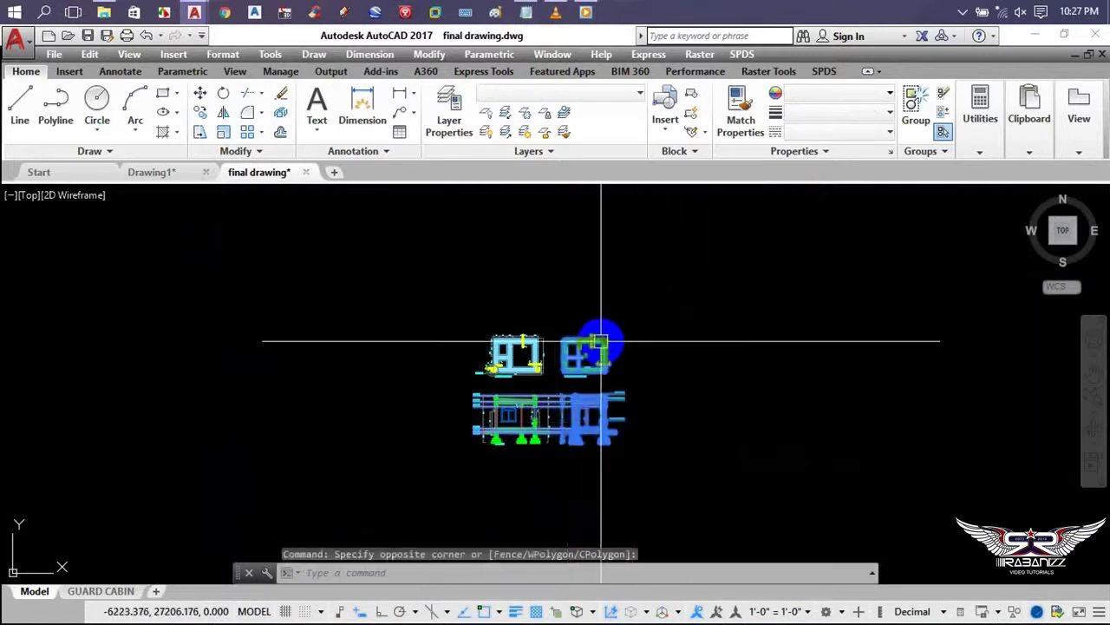
key("Delete")
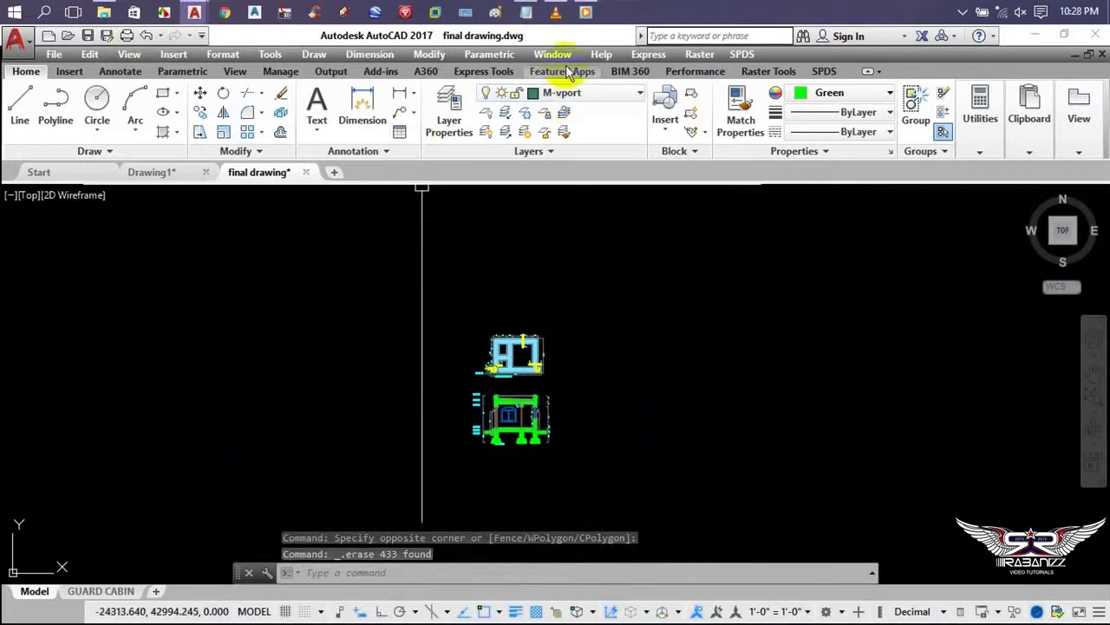
left_click(526, 11)
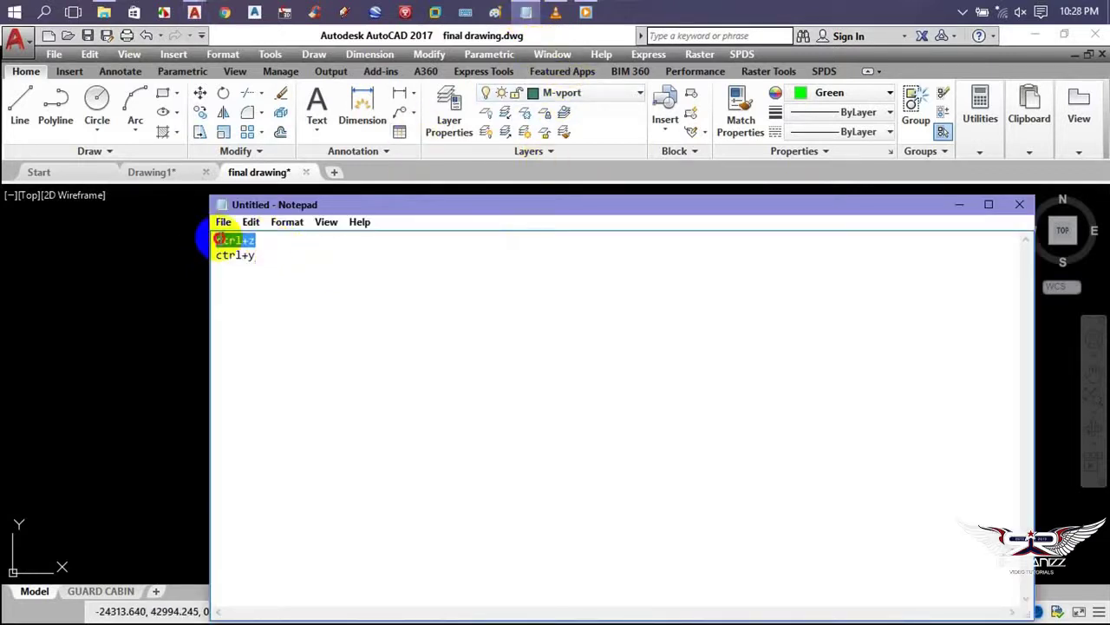
left_click(146, 295)
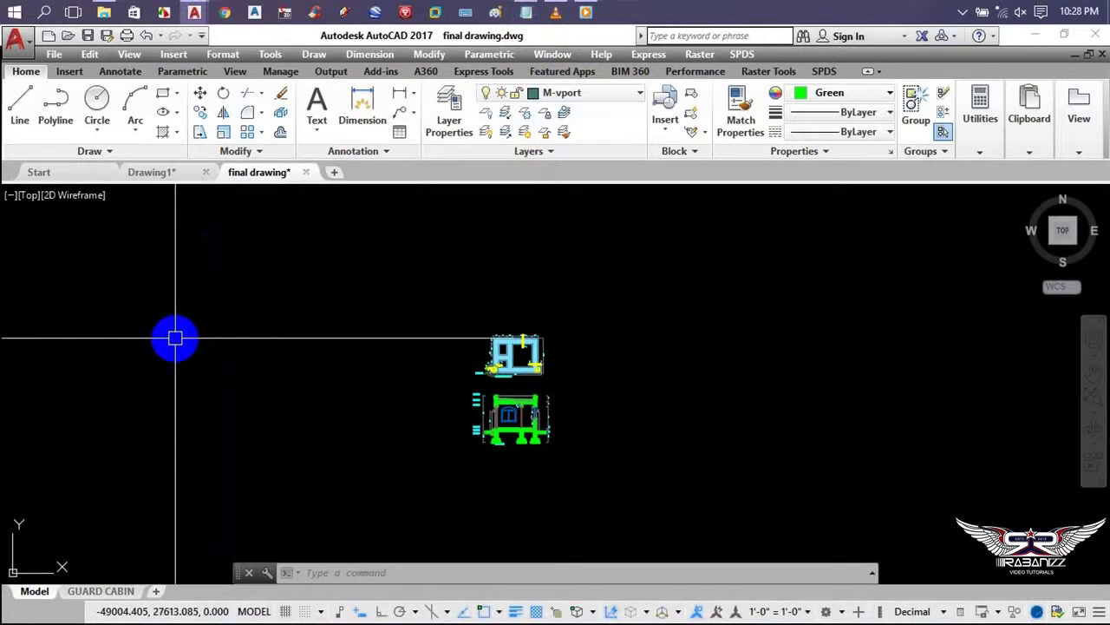
Restore the right-hand drawings with Ctrl+Z and pan to empty space
key("ctrl+z")
scroll(620, 379, "up", 2)
scroll(549, 369, "up", 3)
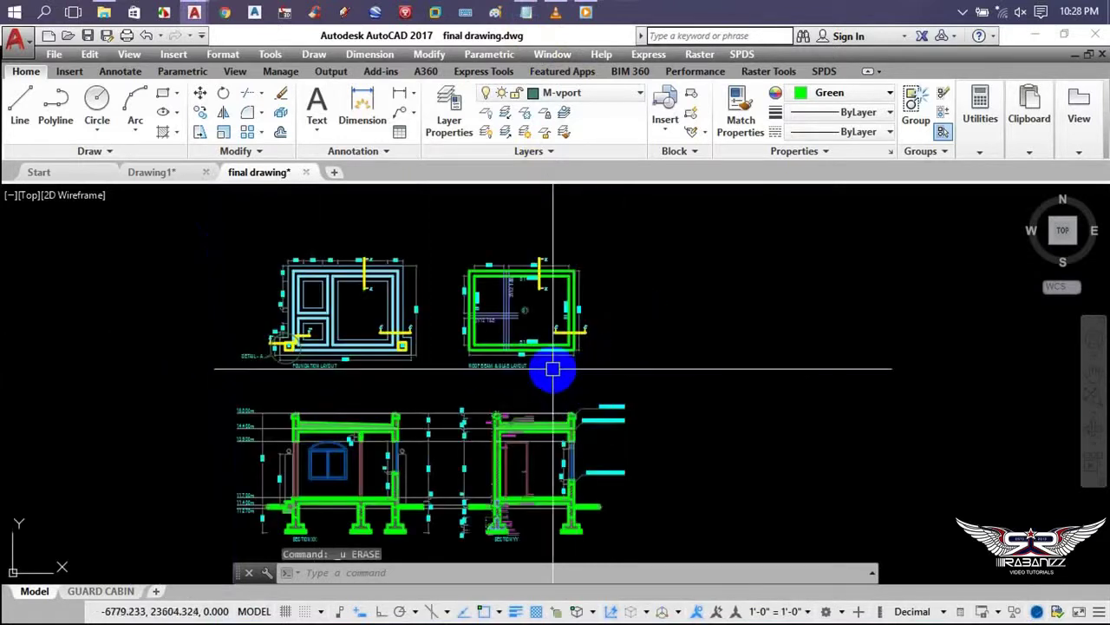
middle_click_drag(527, 302, 582, 292)
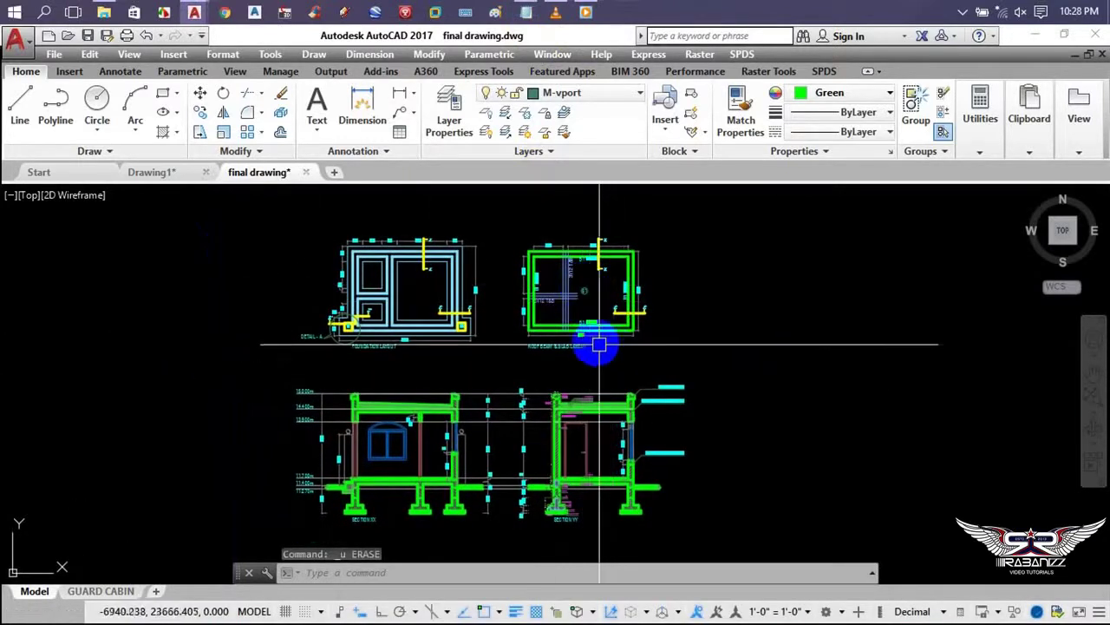
middle_click_drag(657, 301, 606, 329)
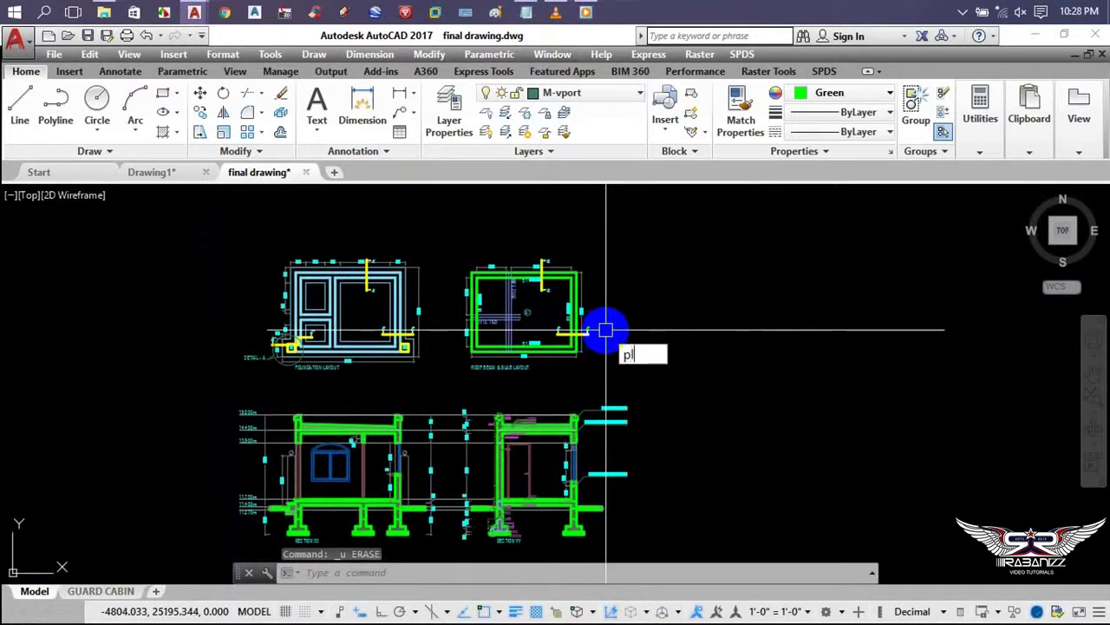
Draw a sloped polyline to the right of the plans
key("Return")
left_click(662, 387)
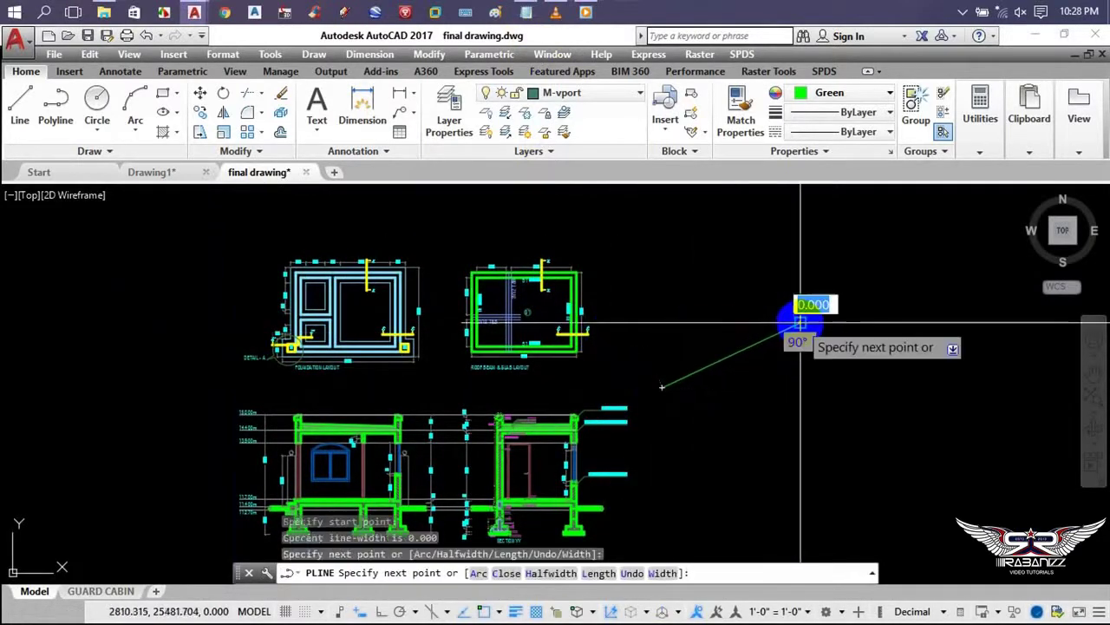
left_click(800, 322)
key("Return")
Draw a circle in the empty area beside the sloped line
middle_click_drag(816, 371, 659, 367)
type("c")
key("Return")
left_click(747, 353)
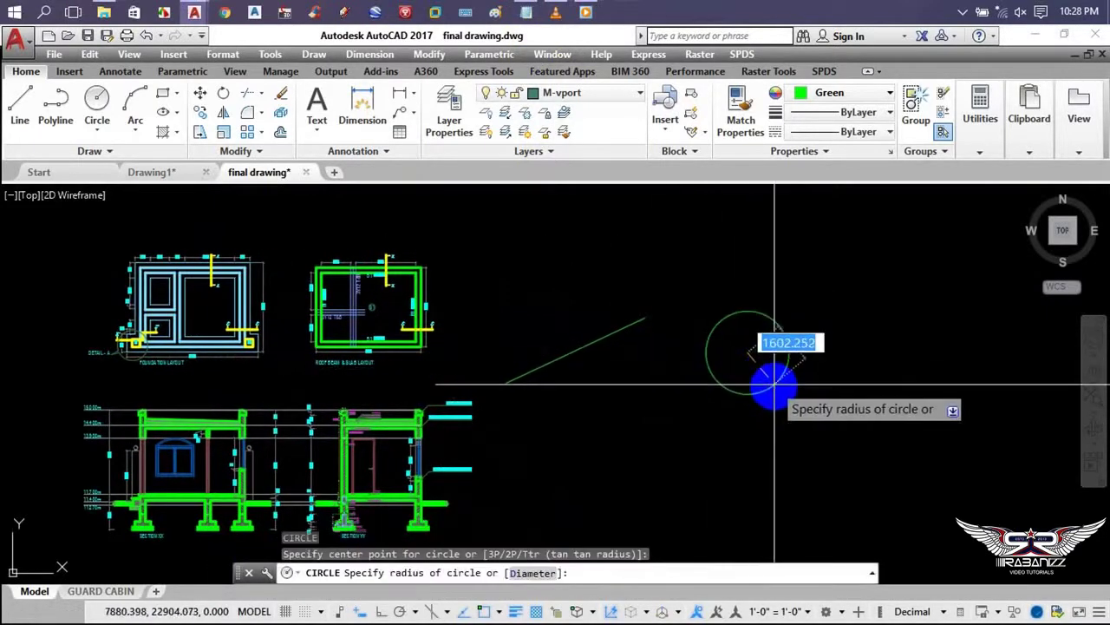
left_click(775, 383)
Draw a rectangle next to the circle
middle_click_drag(728, 391, 573, 397)
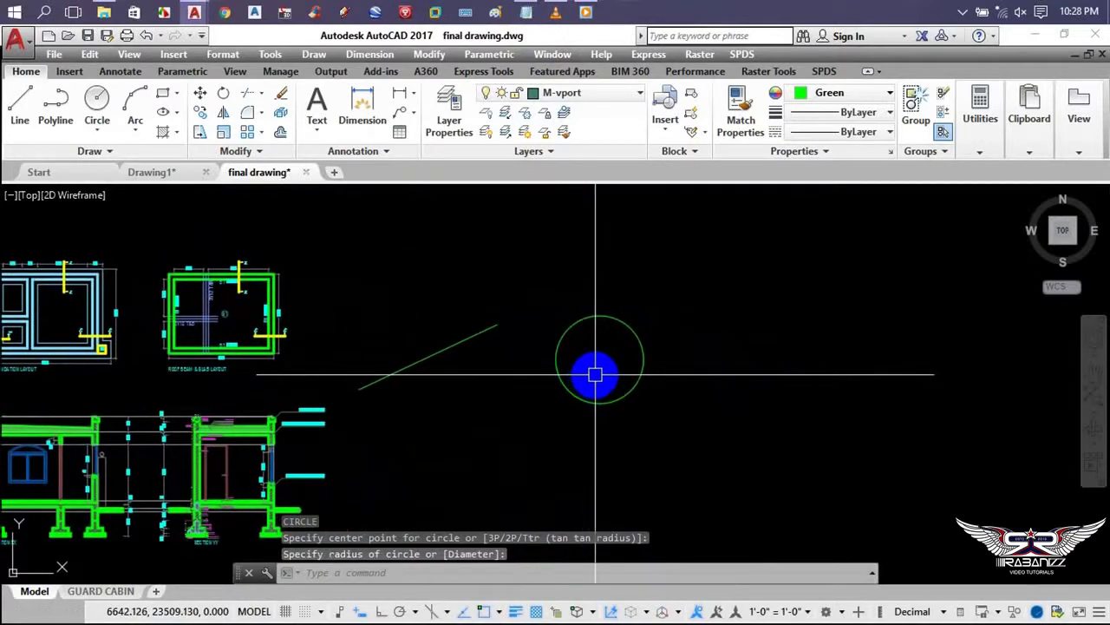
type("rec")
key("Return")
left_click(551, 228)
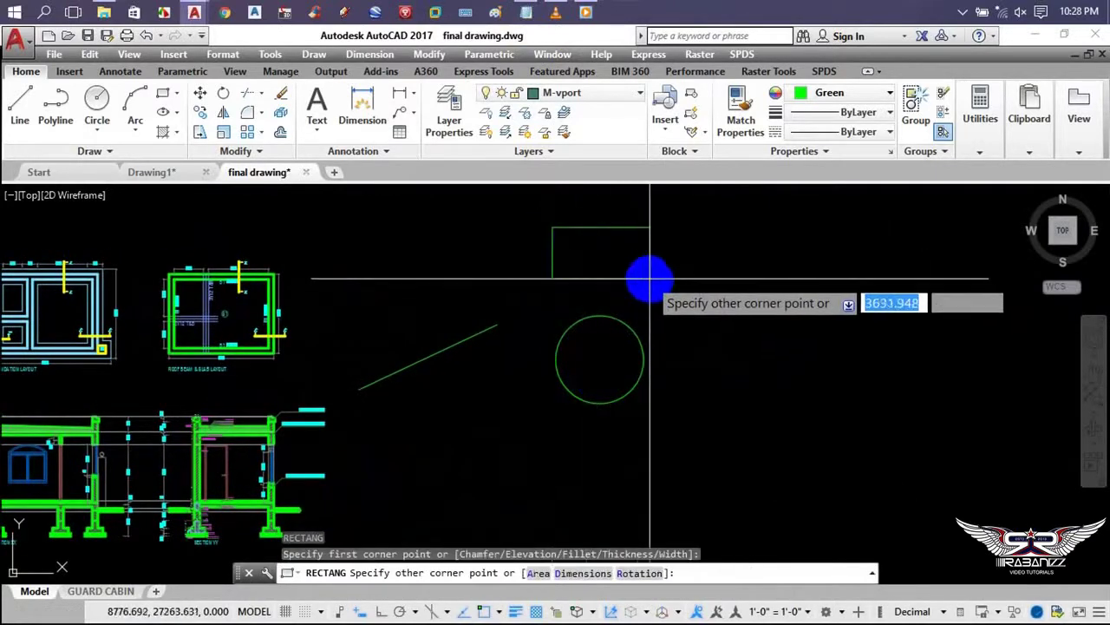
left_click(650, 278)
Draw a three-point arc above the sloped line
middle_click_drag(592, 298, 578, 335)
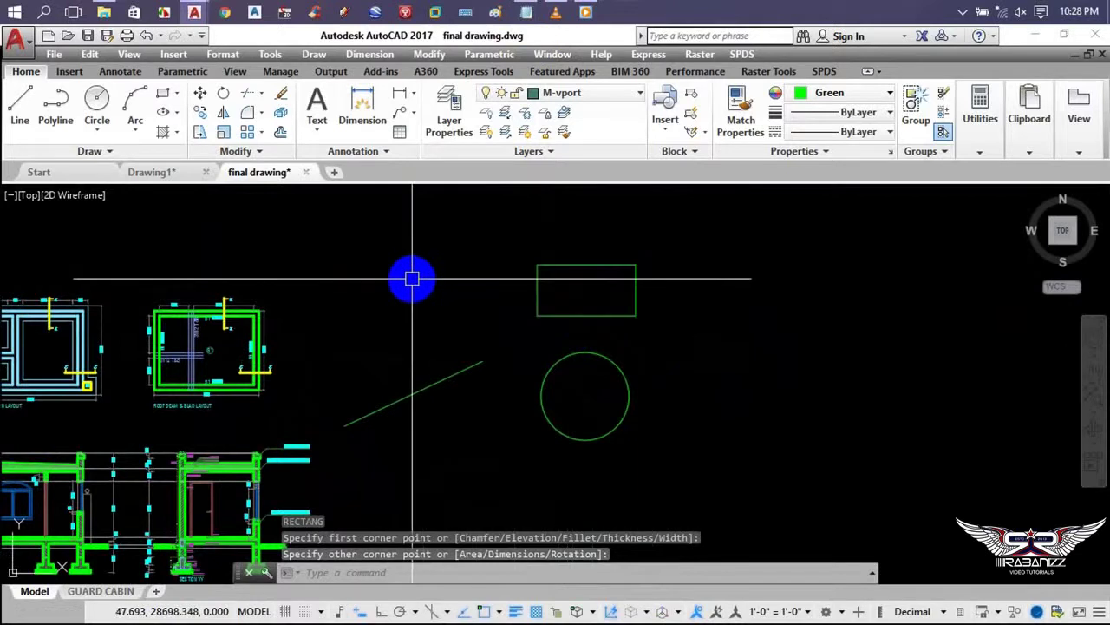
left_click(135, 105)
left_click(351, 280)
left_click(421, 248)
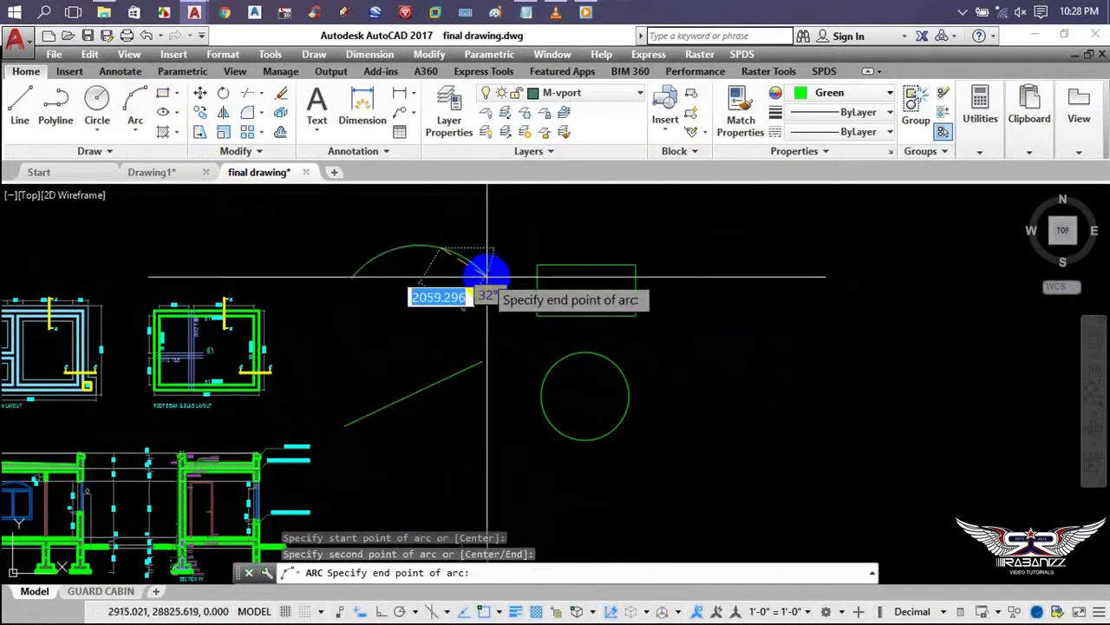
middle_click_drag(529, 318, 559, 335)
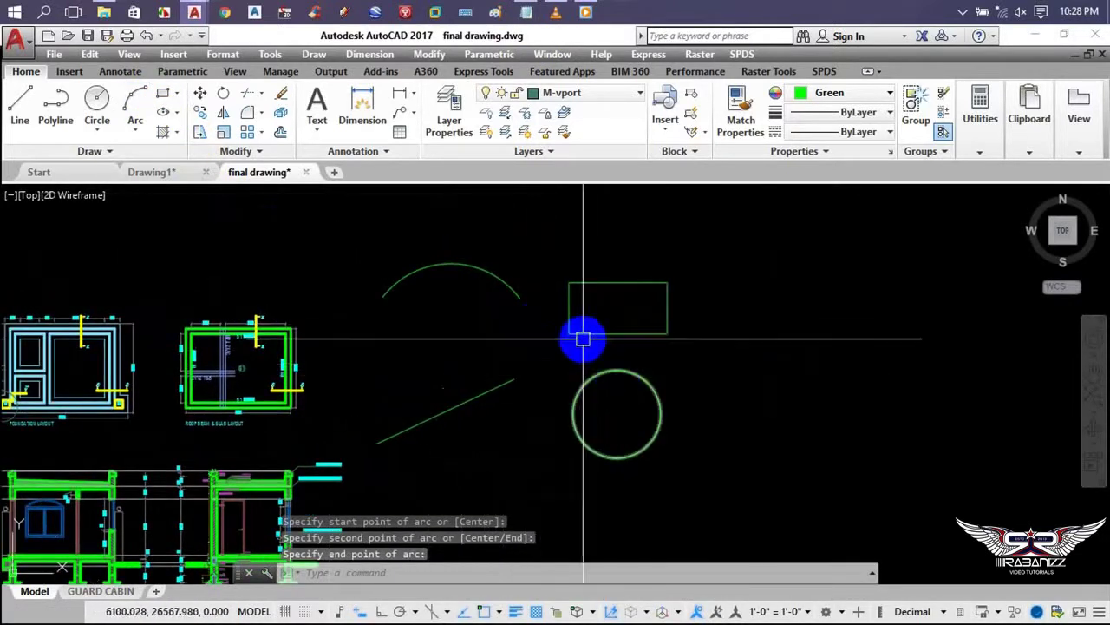
Undo nine commands from the Undo list, then redo all nine from the Redo list
left_click(162, 38)
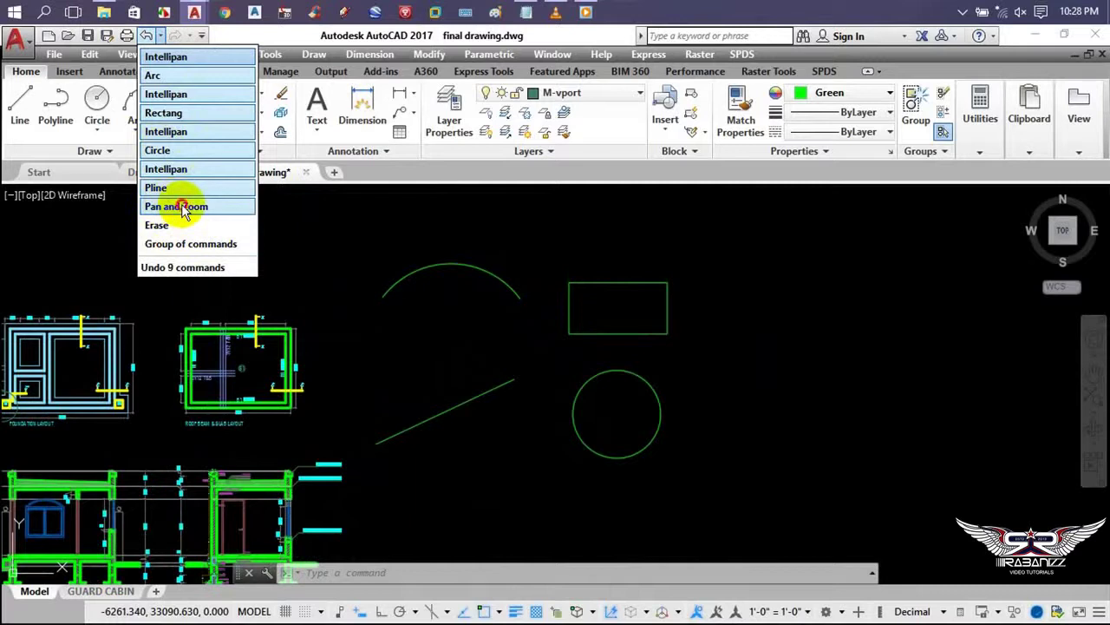
left_click(182, 208)
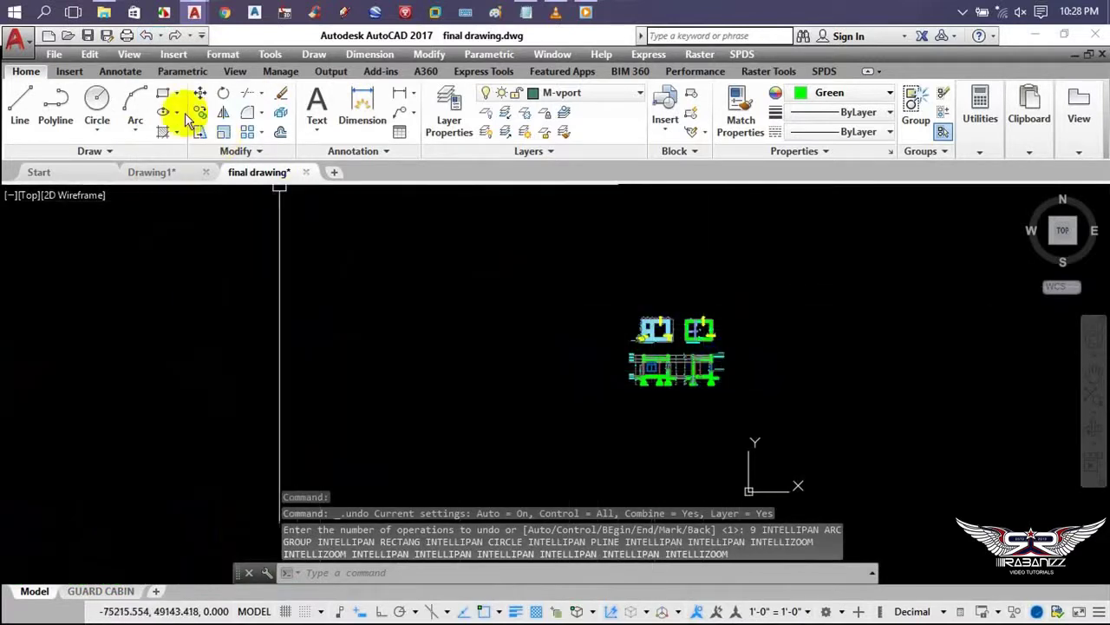
left_click(160, 35)
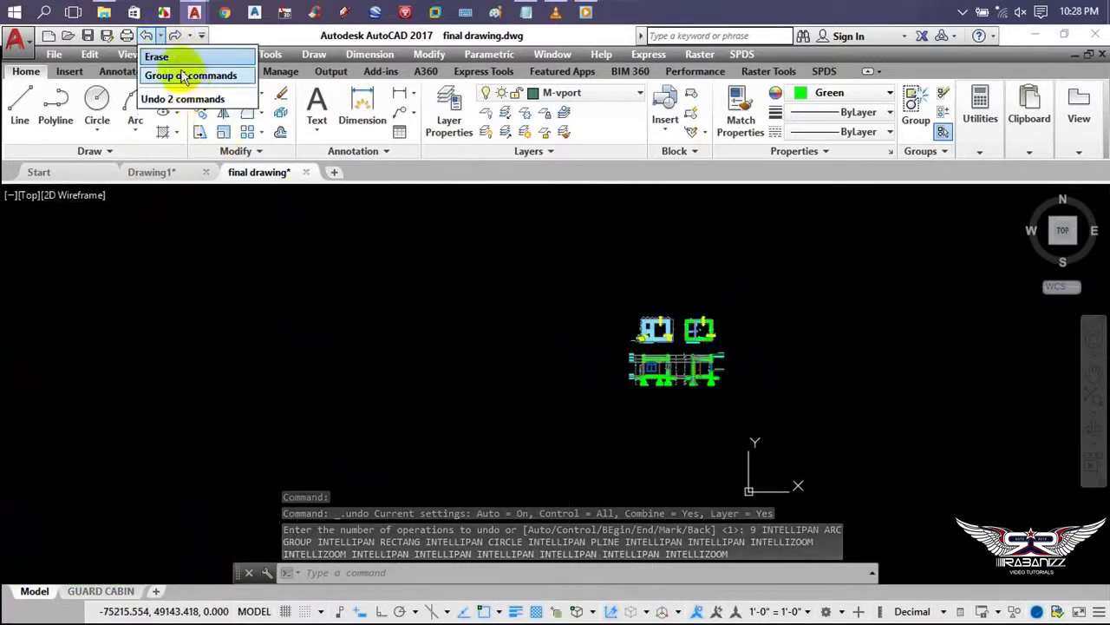
left_click(191, 36)
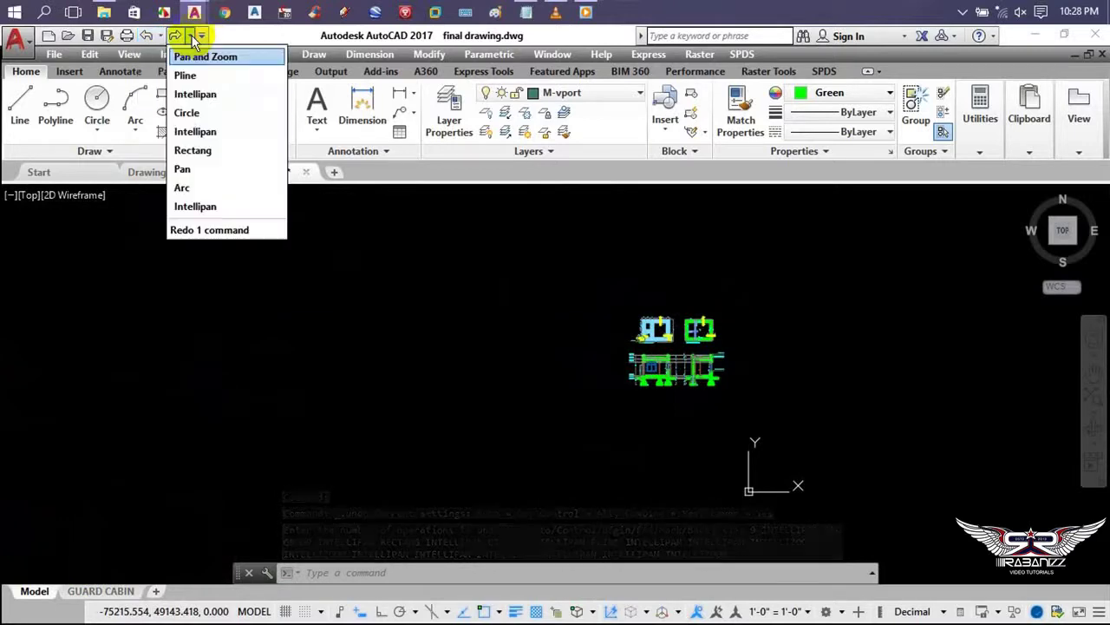
left_click(199, 206)
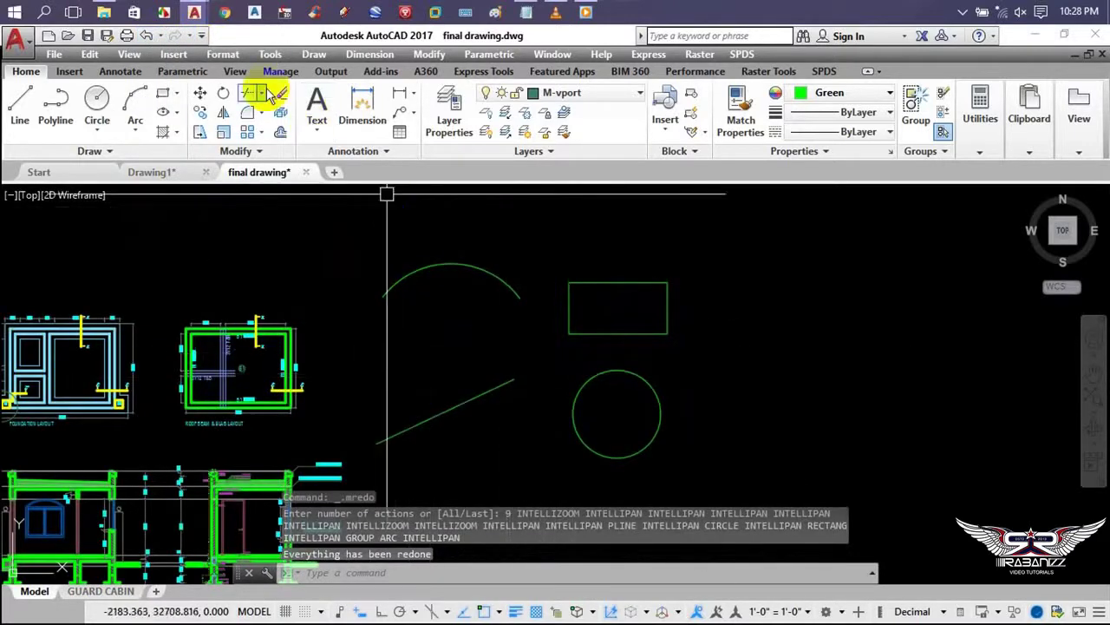
left_click(188, 37)
left_click(161, 37)
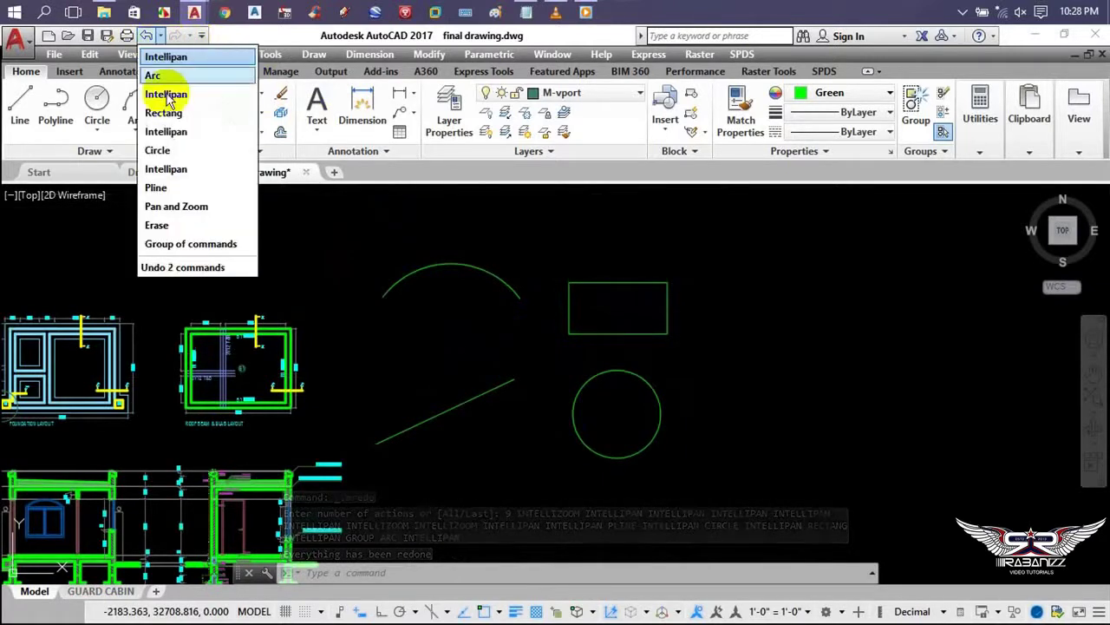
Undo all actions, then redo the circle erase and four more to restore line and circle
left_click(180, 249)
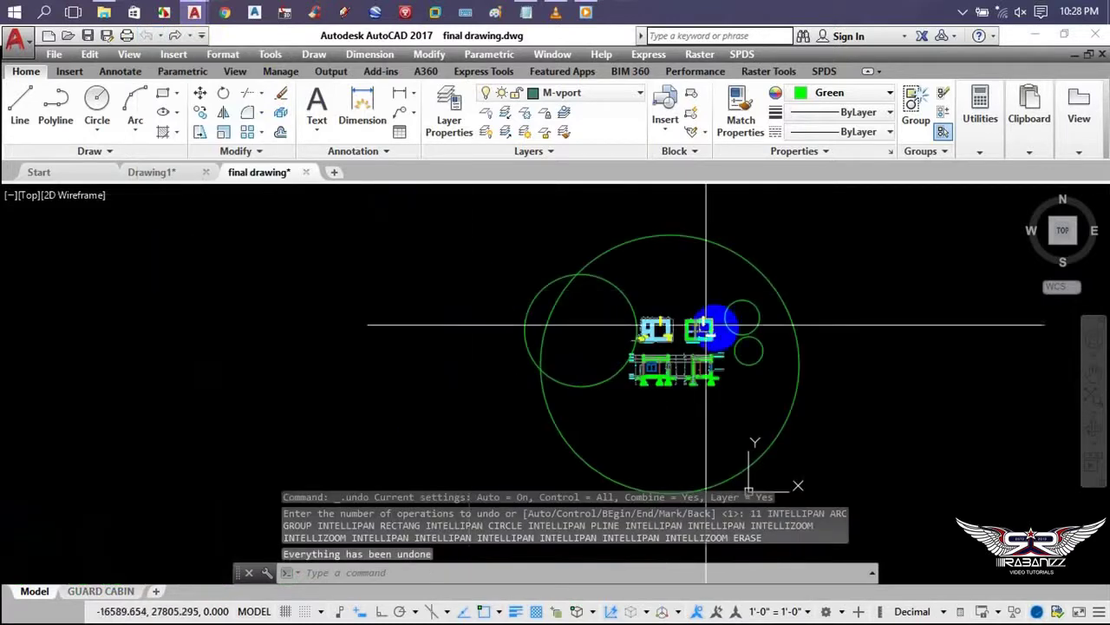
left_click(185, 38)
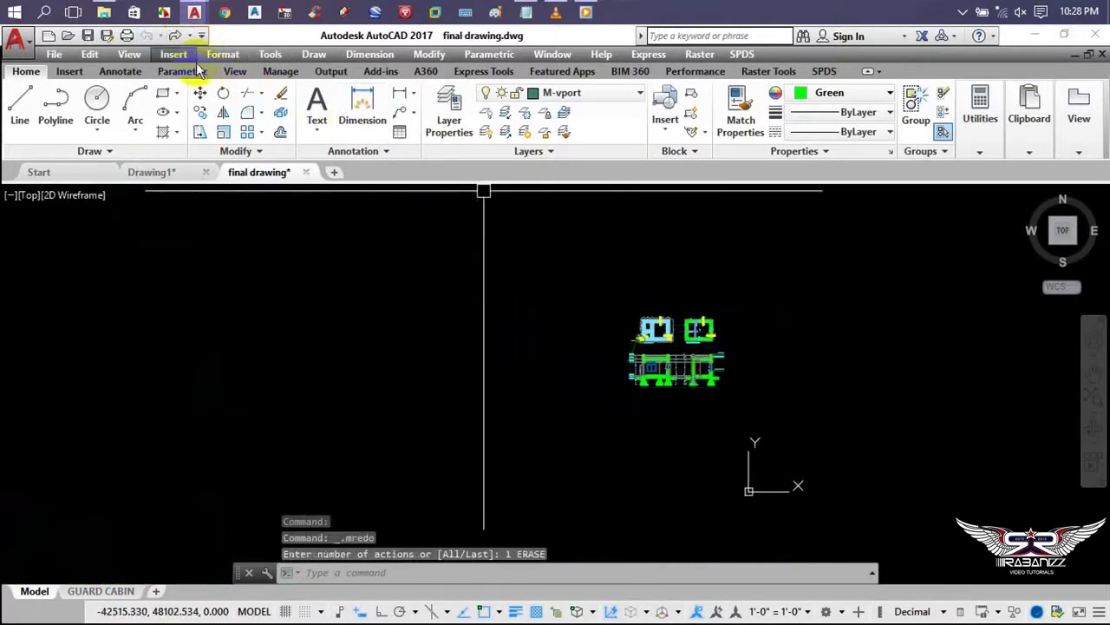
left_click(189, 37)
left_click(222, 115)
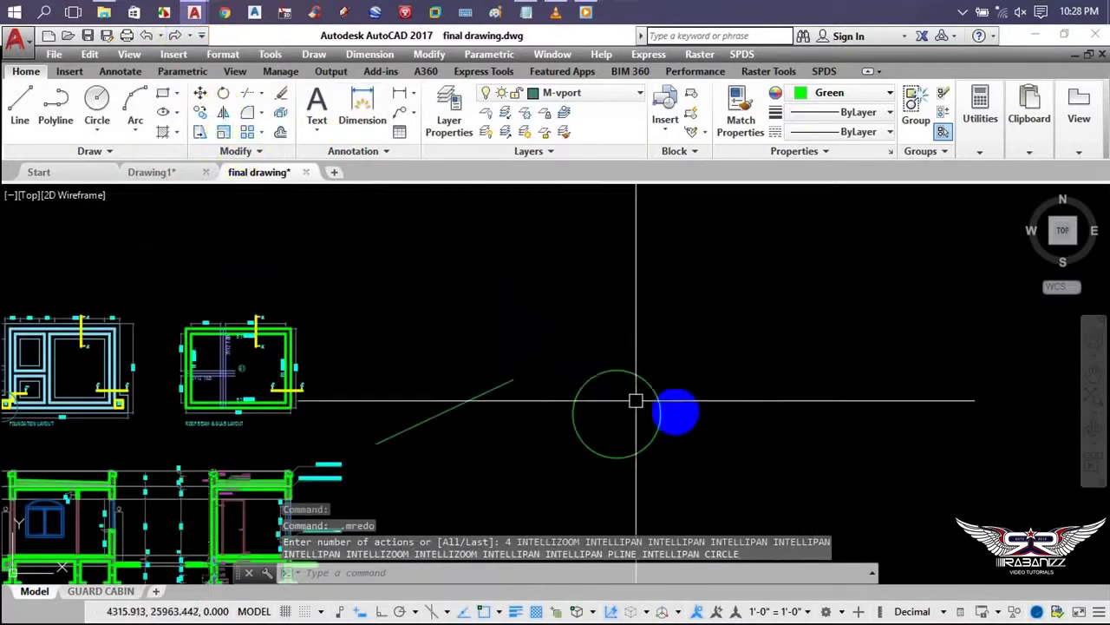
Erase the sloped line and circle with a crossing selection
scroll(659, 407, "down", 4)
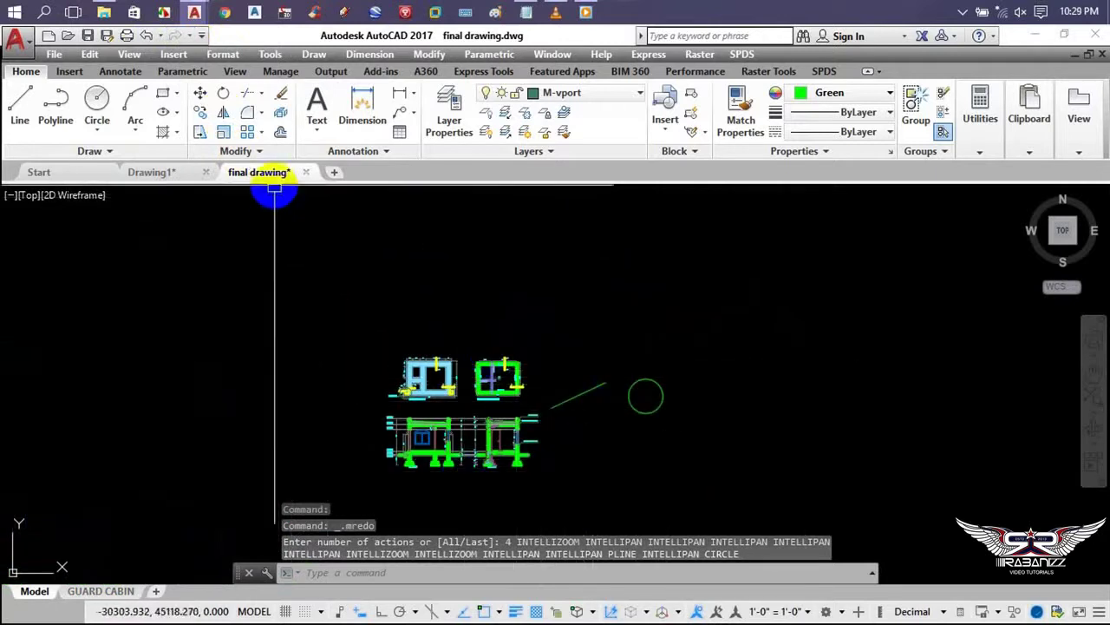
middle_click_drag(633, 385, 668, 342)
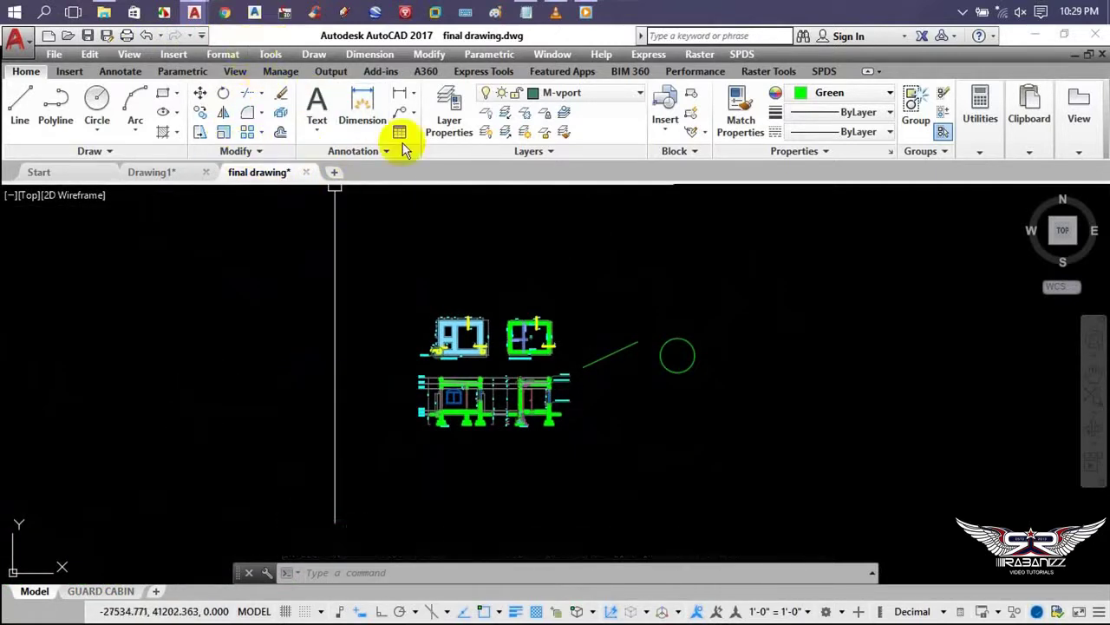
left_click(754, 308)
left_click(619, 379)
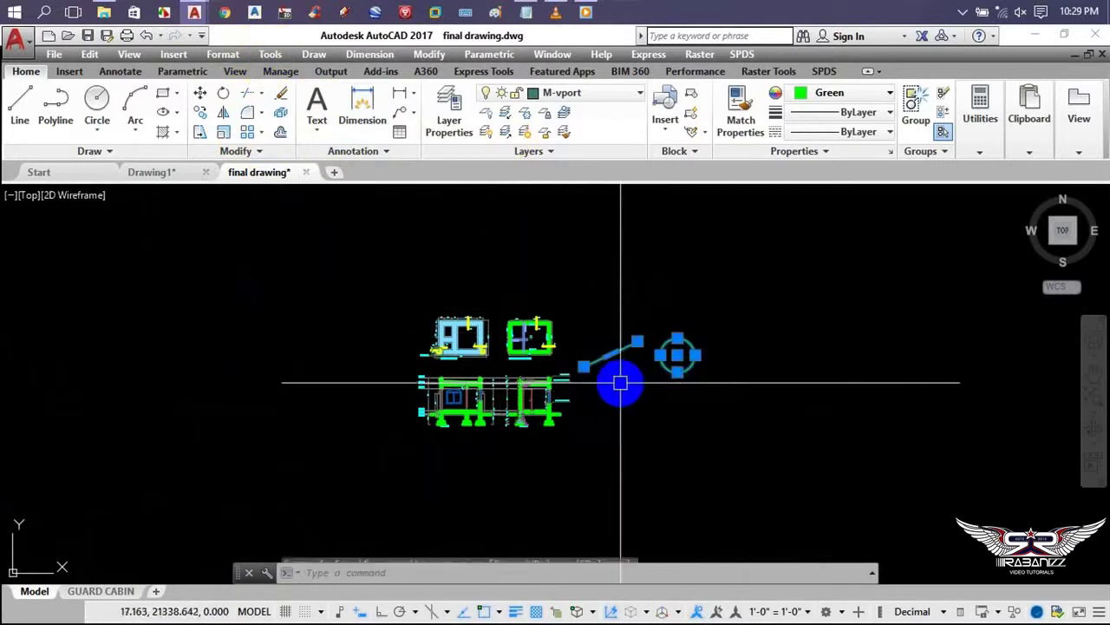
key("Delete")
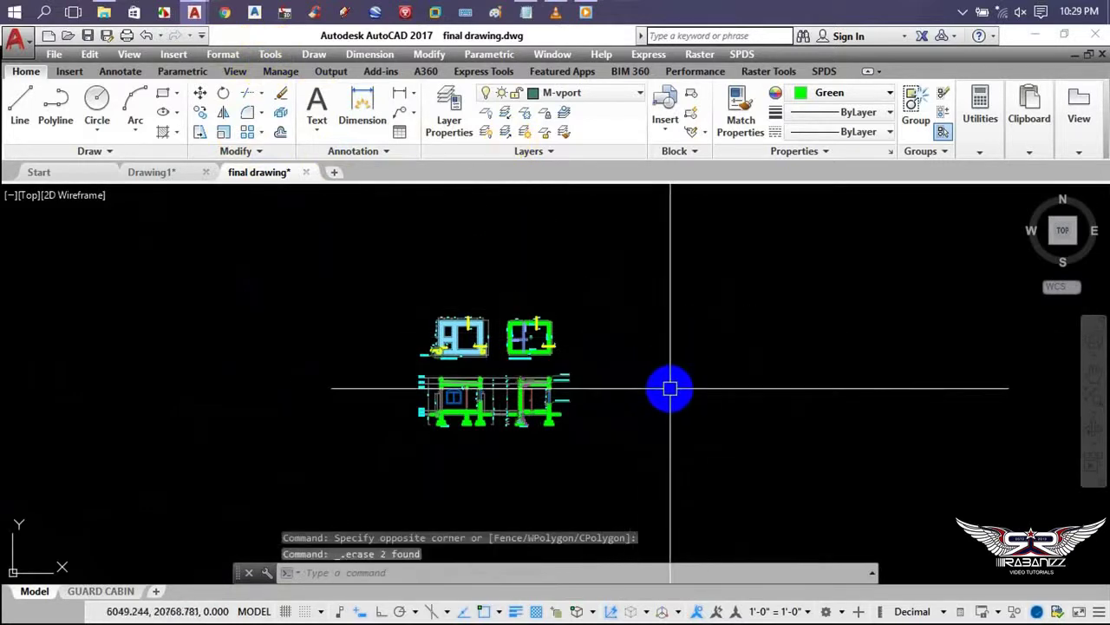
Start a new circle with C and place its centre
type("c")
key("Return")
left_click(688, 388)
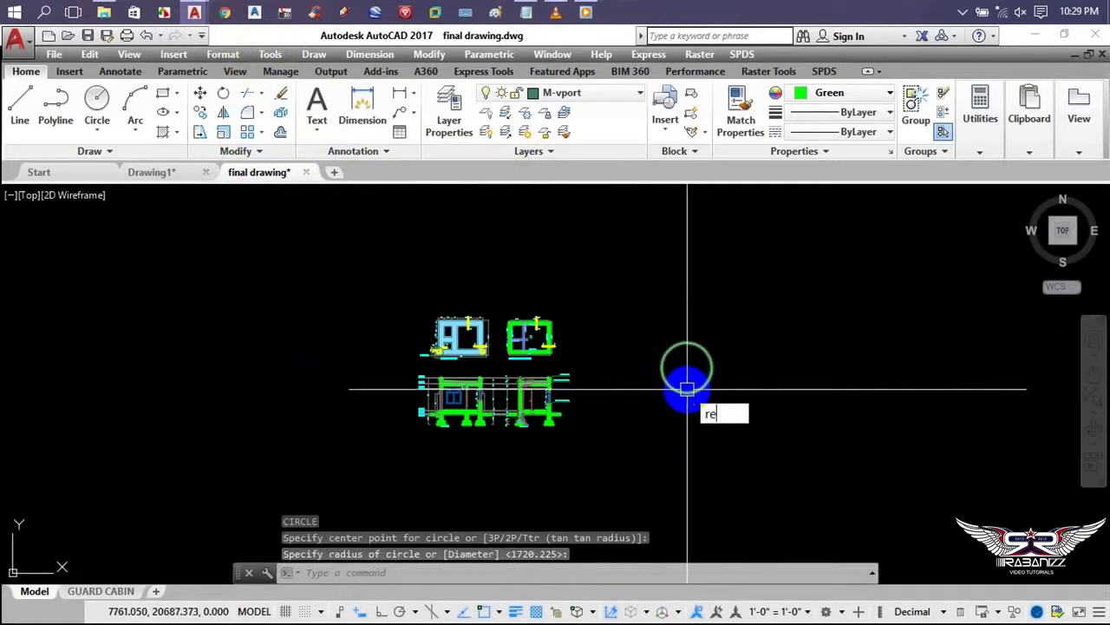
Start a rectangle above the circle and place its first corner
key("Return")
left_click(597, 252)
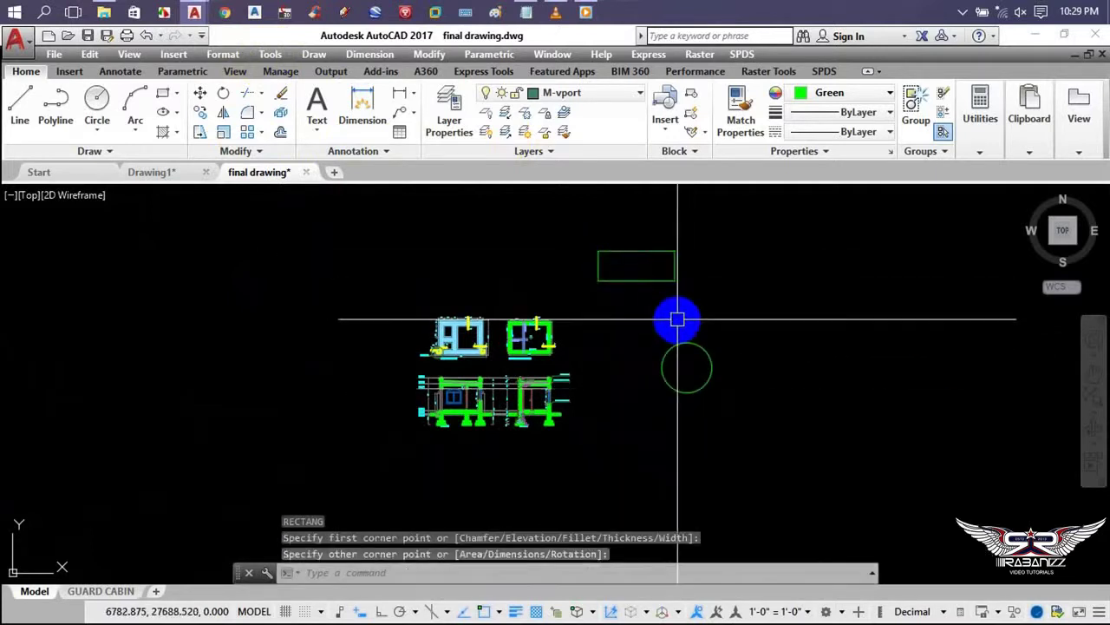
middle_click_drag(677, 319, 584, 369)
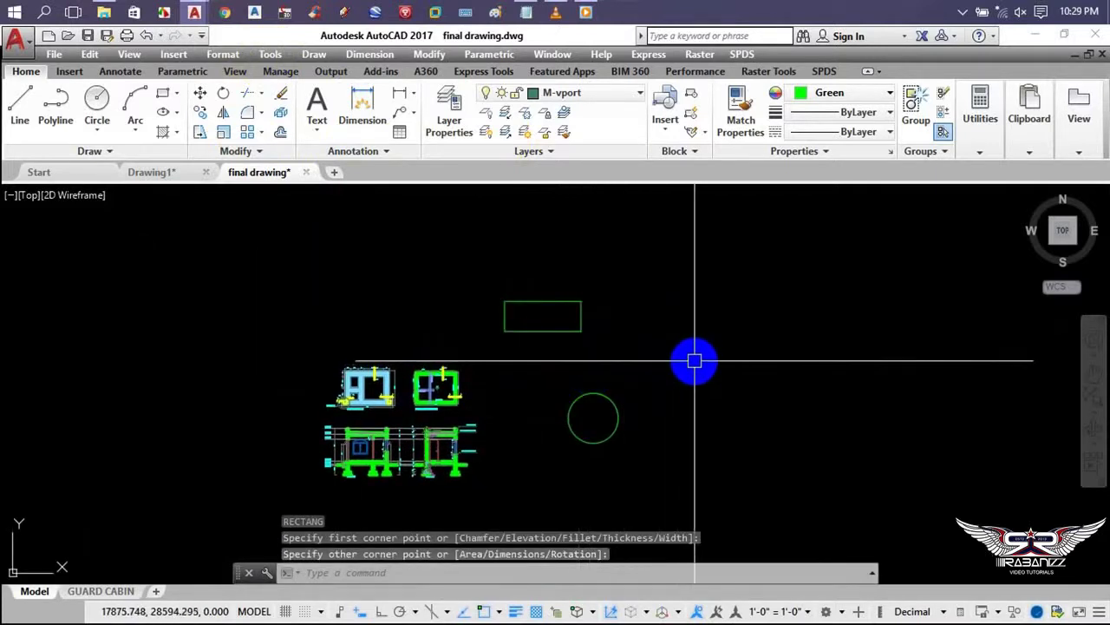
Draw a polyline to the right of the circle
type("pl")
key("Return")
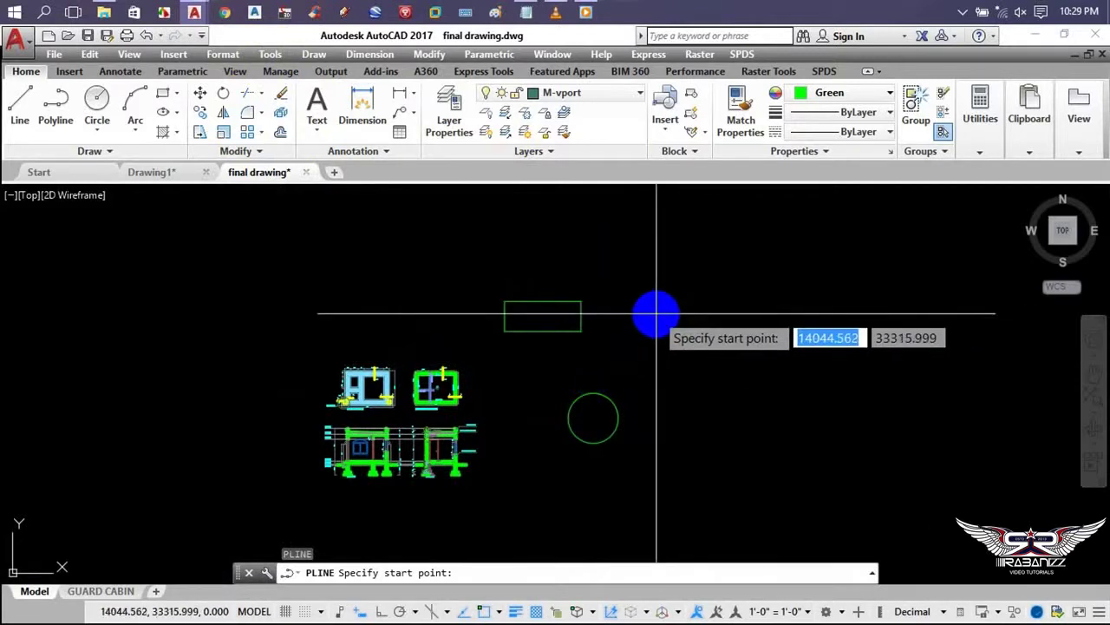
left_click(608, 368)
left_click(761, 351)
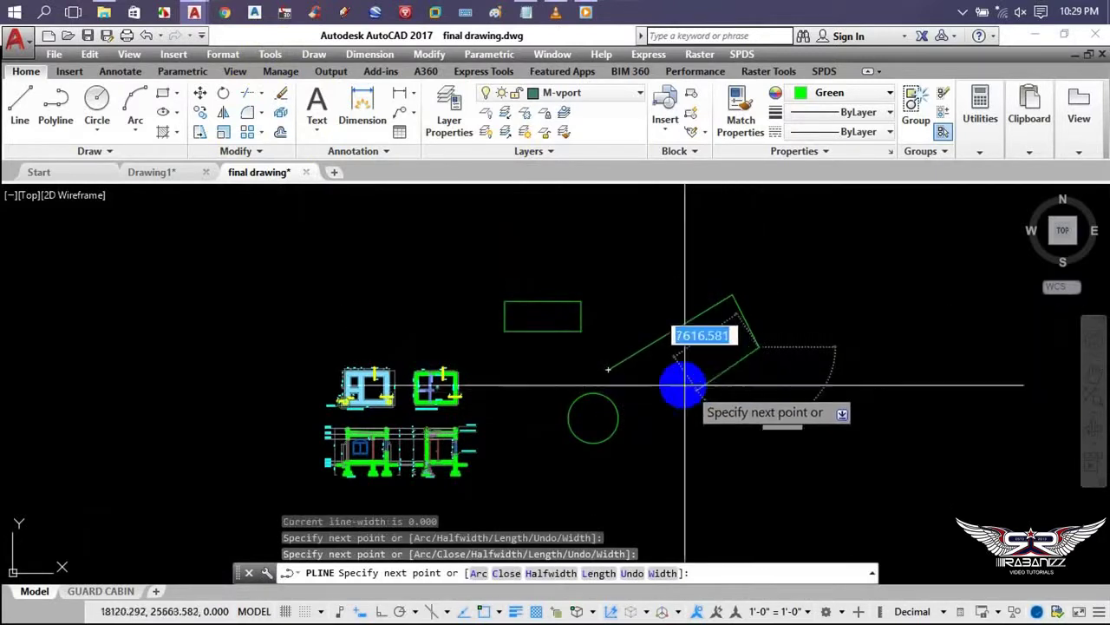
key("Return")
middle_click_drag(798, 367, 737, 374)
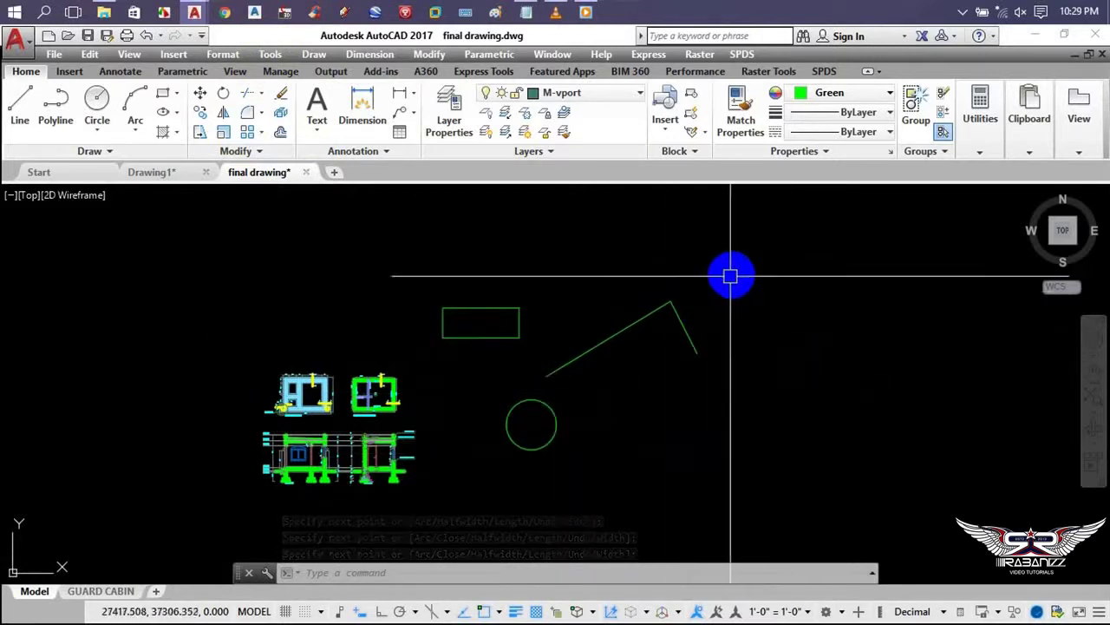
Drag an empty selection window, then check the undo/redo shortcut notes in Notepad
left_click(747, 266)
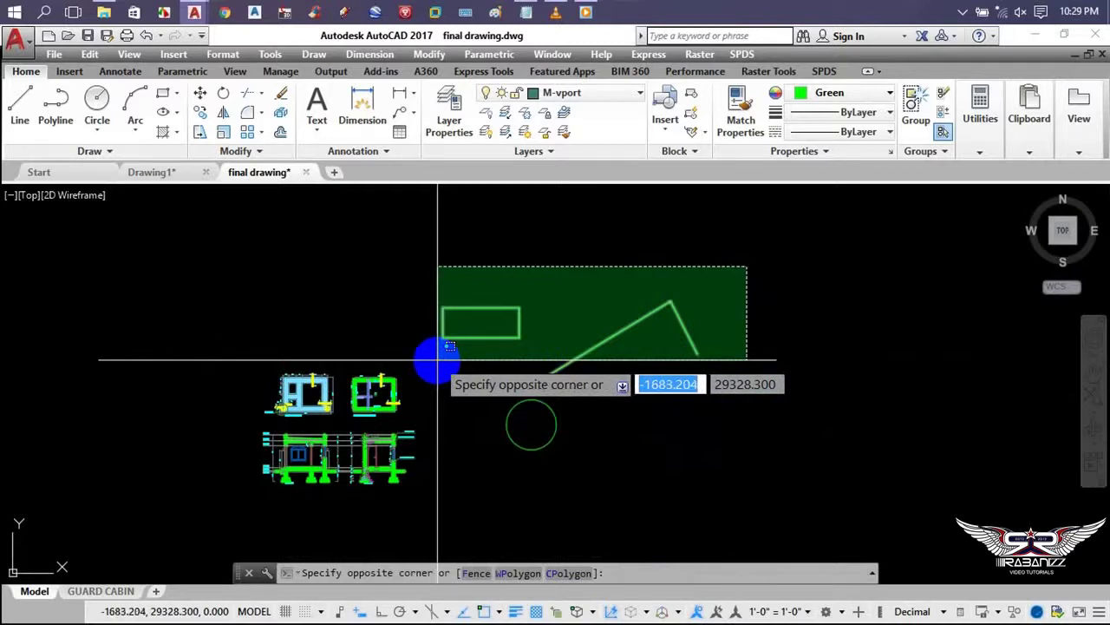
left_click(763, 364)
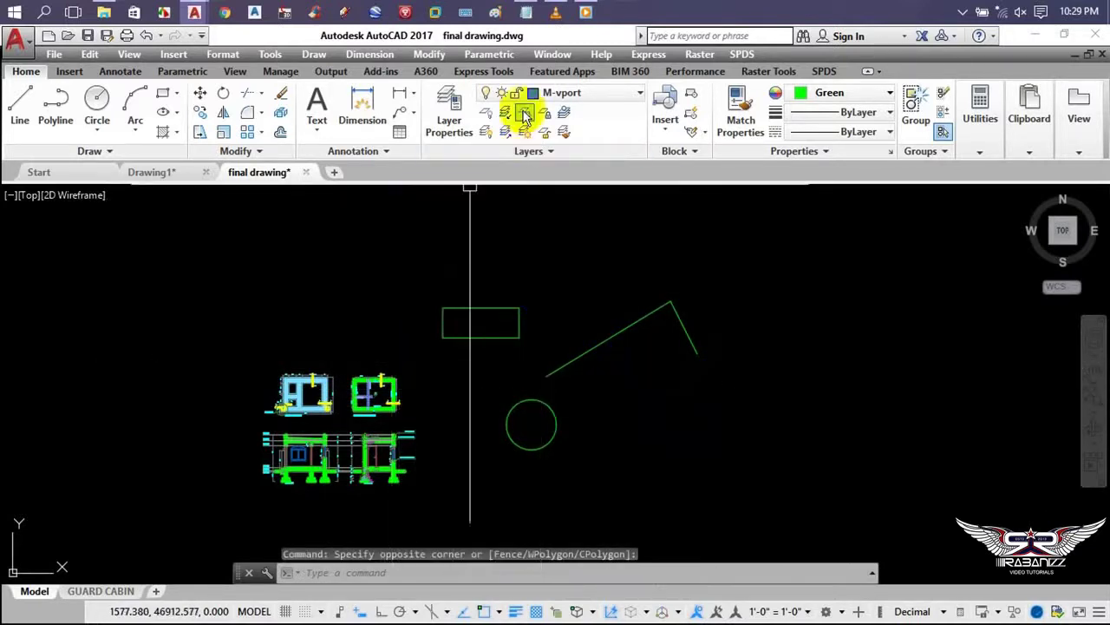
left_click(526, 11)
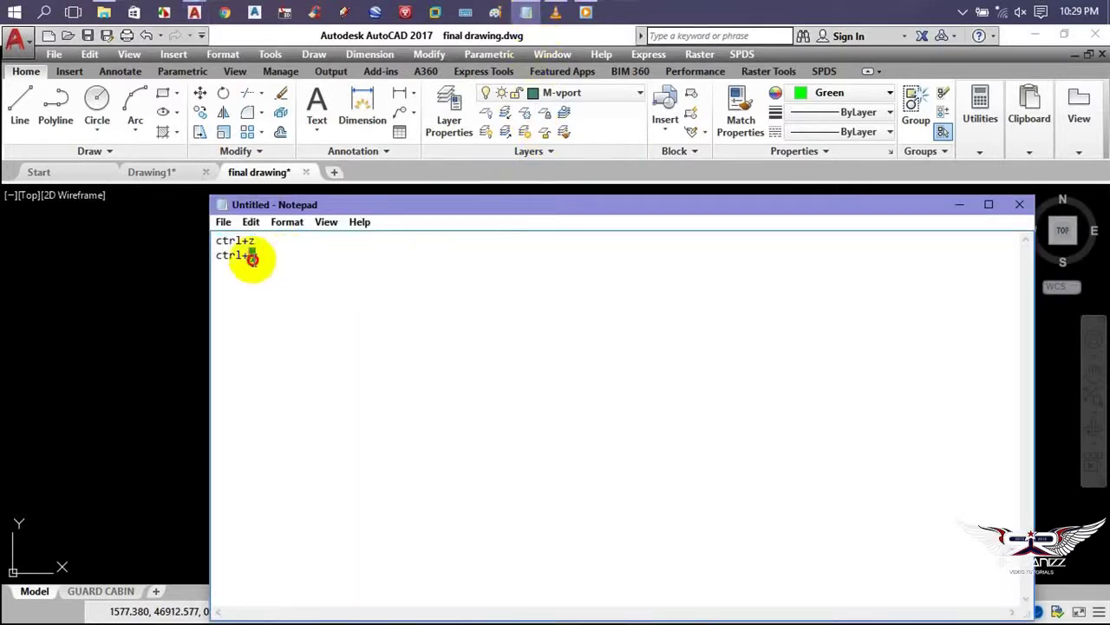
left_click(174, 330)
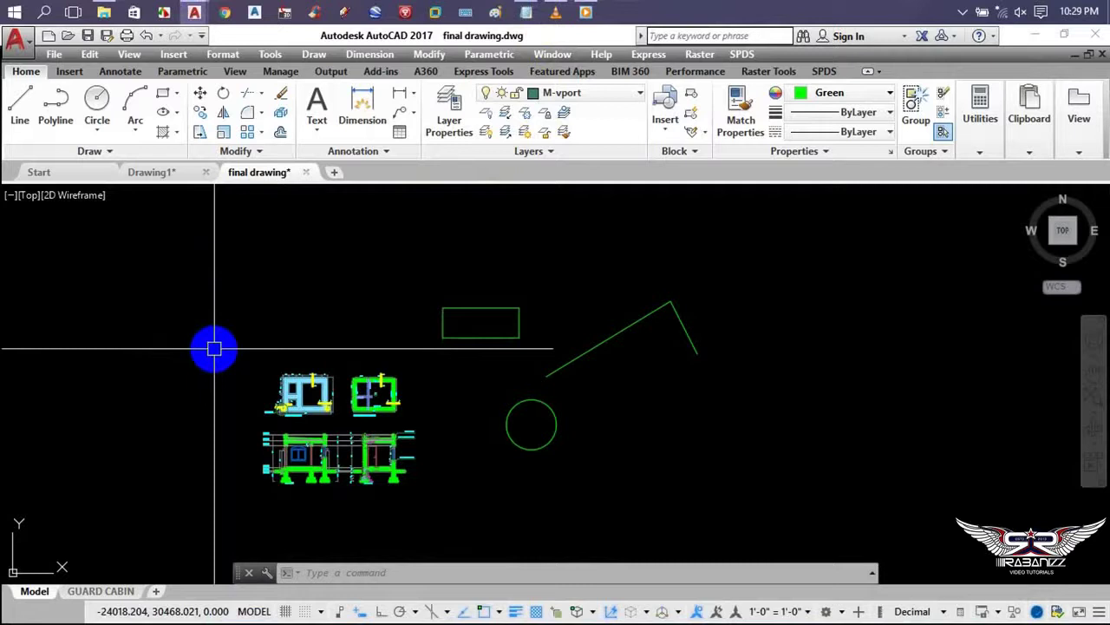
left_click(215, 348)
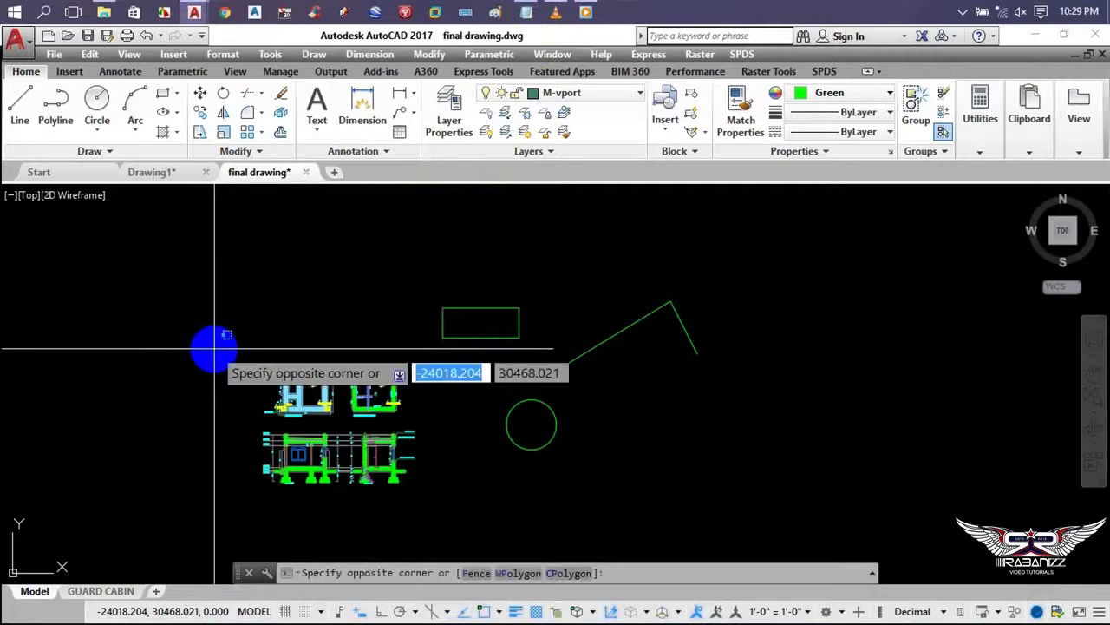
left_click(256, 299)
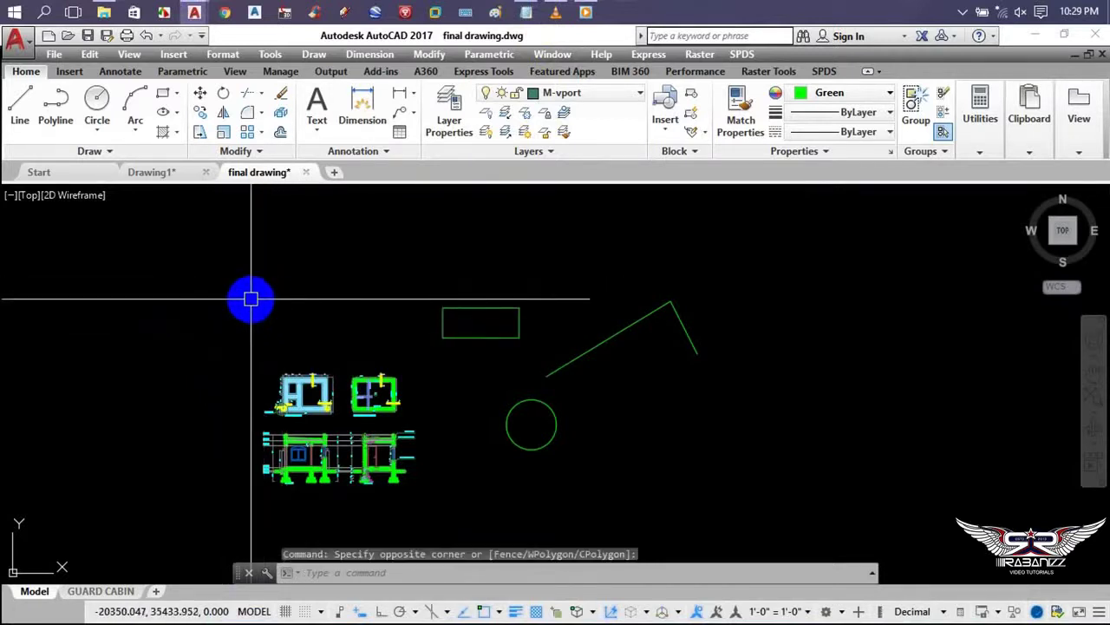
key("ctrl+y")
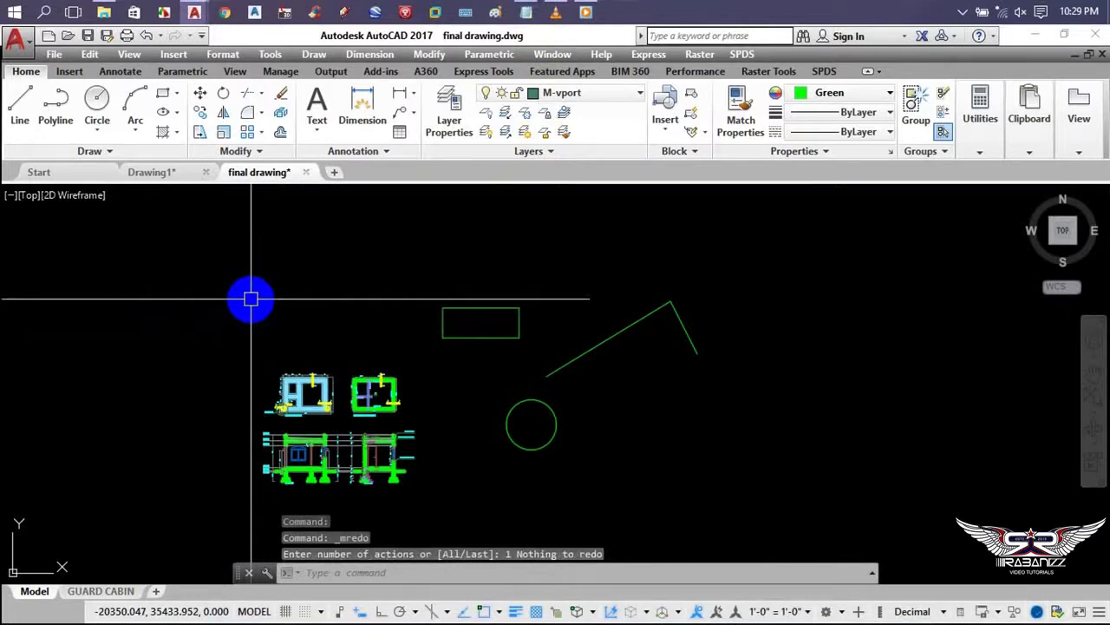
left_click(763, 301)
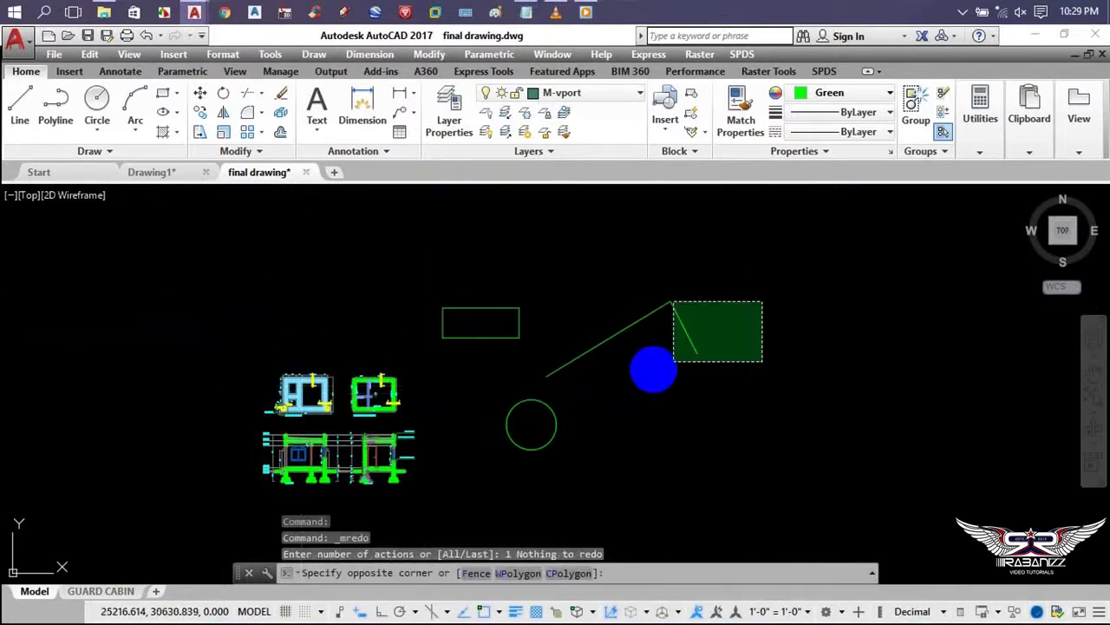
left_click(487, 382)
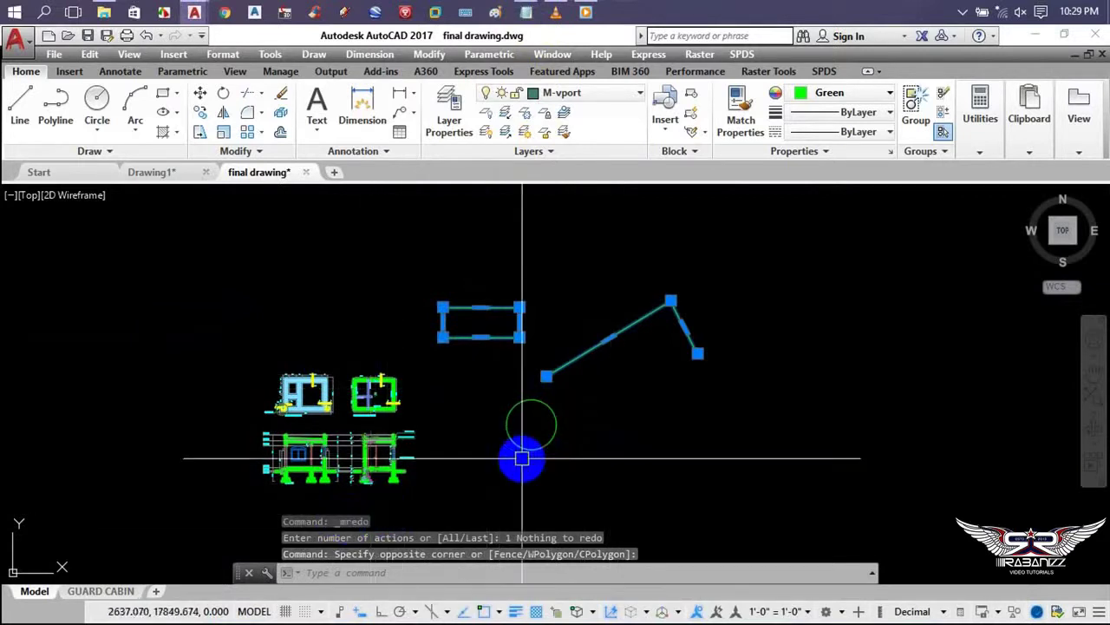
key("Delete")
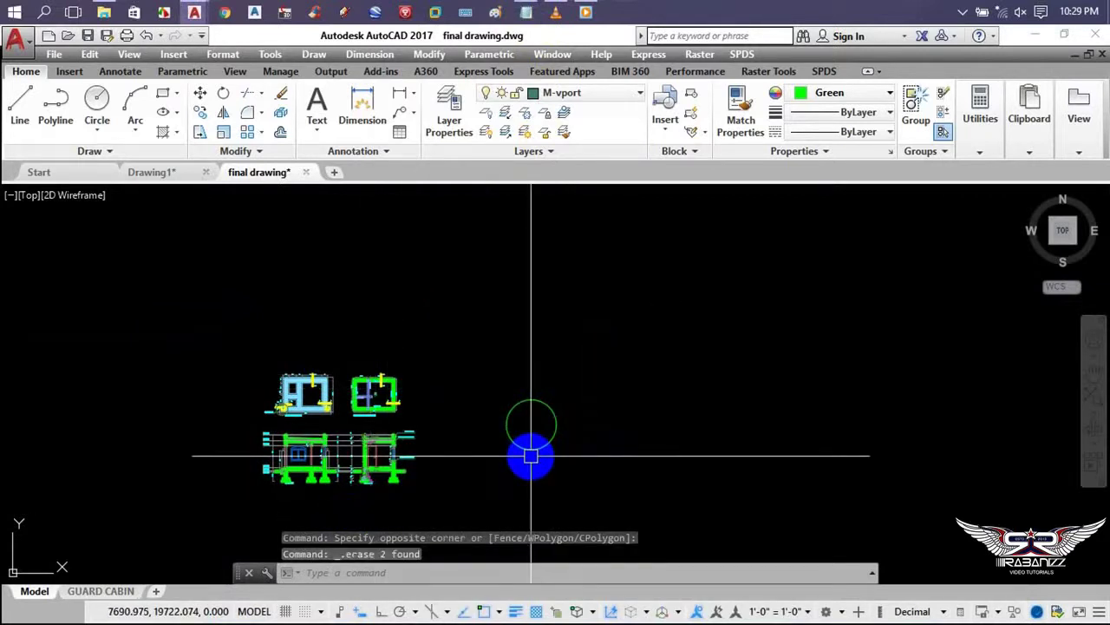
key("ctrl+y")
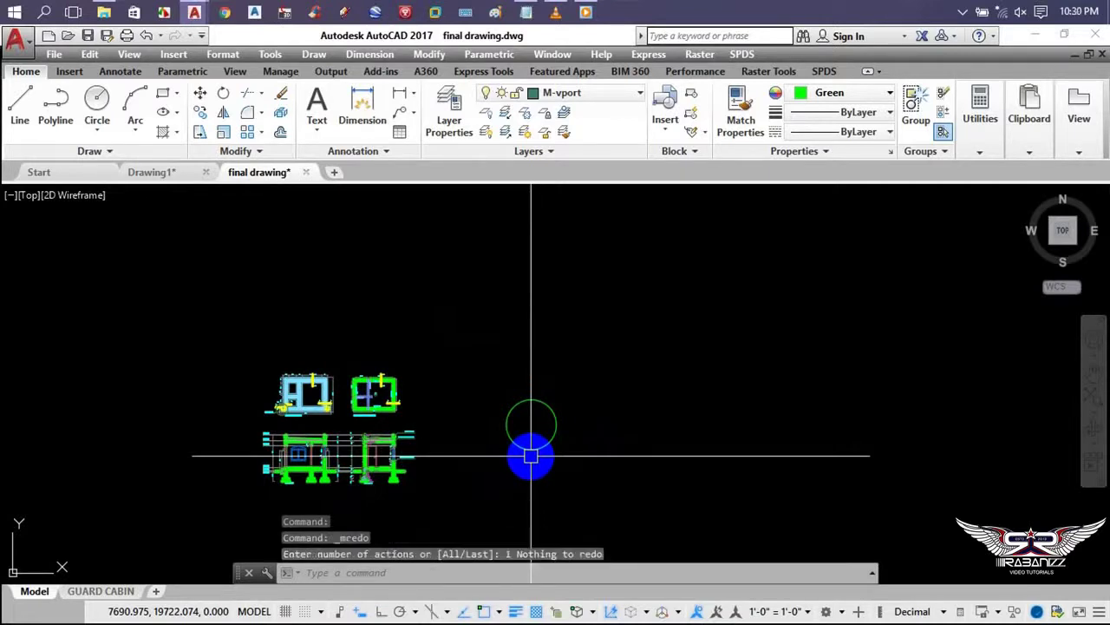
middle_click_drag(614, 449, 550, 463)
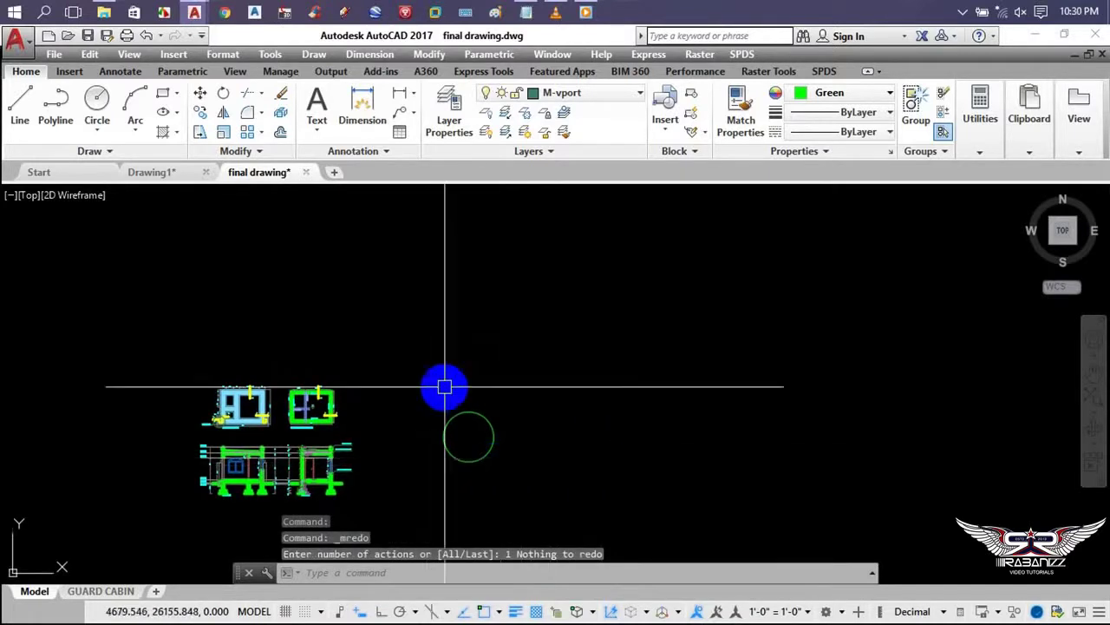
Delete the two plan drawings and the green circle
left_click(444, 387)
left_click(211, 409)
key("Delete")
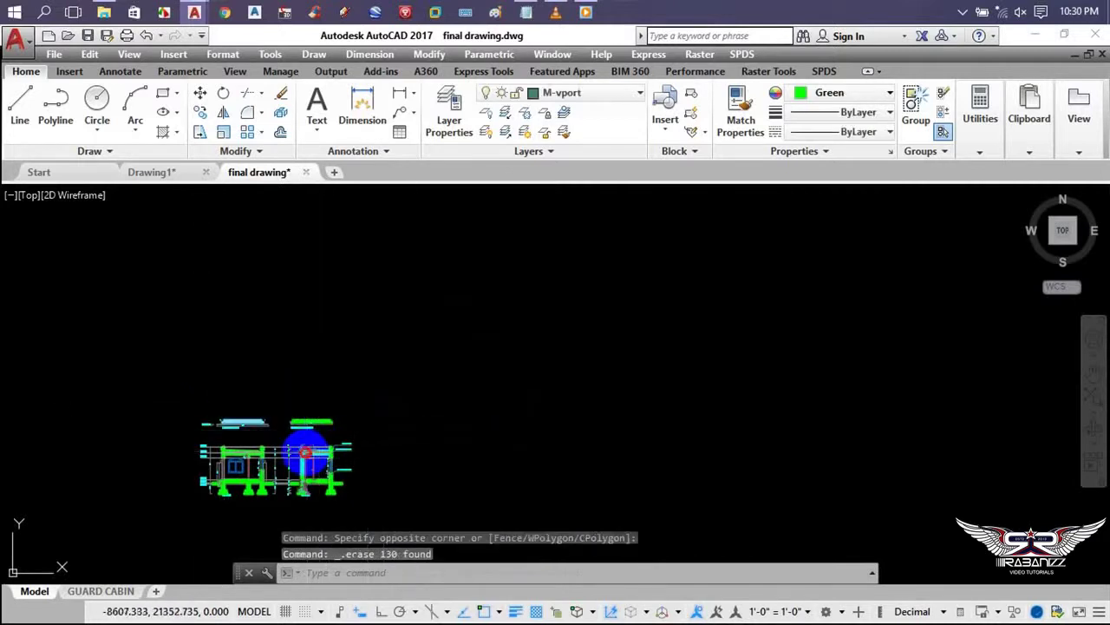
left_click(305, 452)
key("Delete")
Draw a peaked test polyline, then window-select and delete it
type("l")
key("Return")
left_click(466, 432)
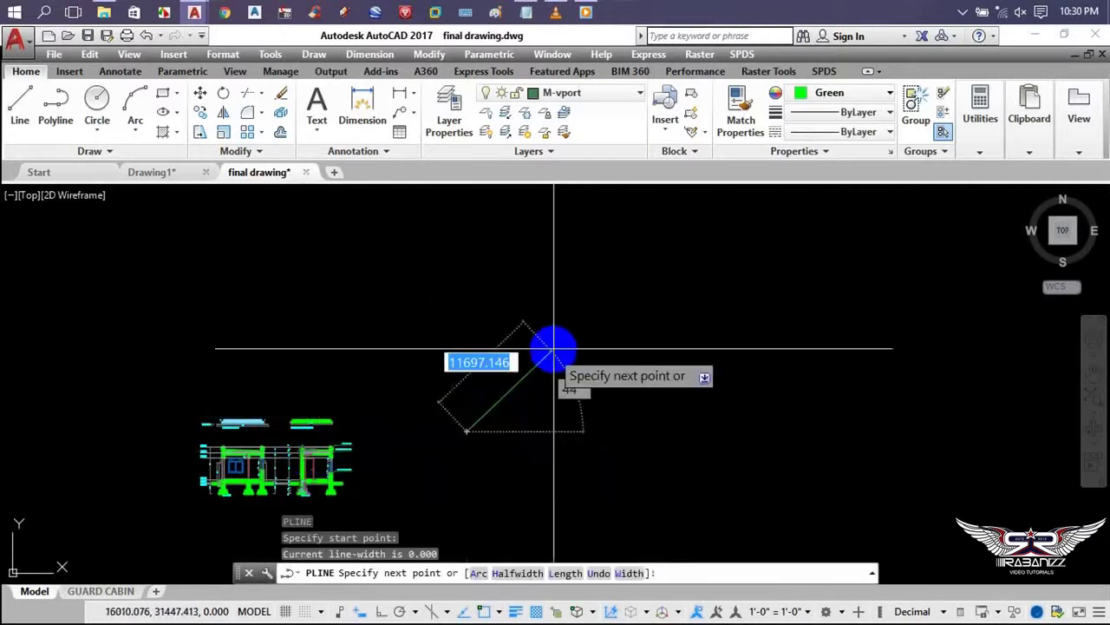
left_click(556, 350)
left_click(651, 410)
key("Return")
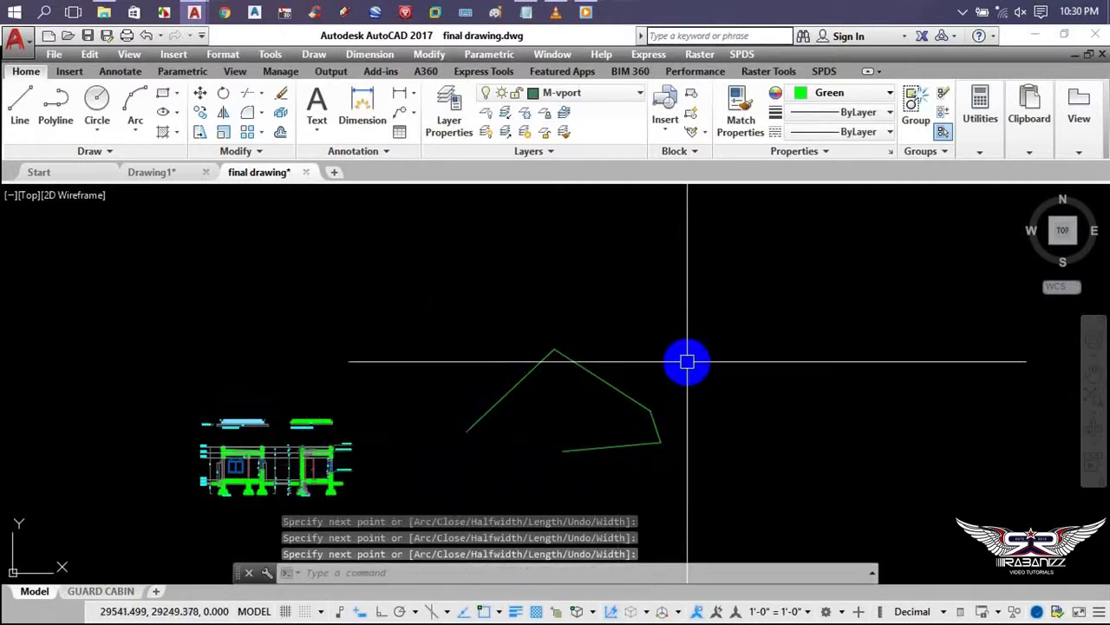
left_click(686, 362)
left_click(567, 414)
key("Delete")
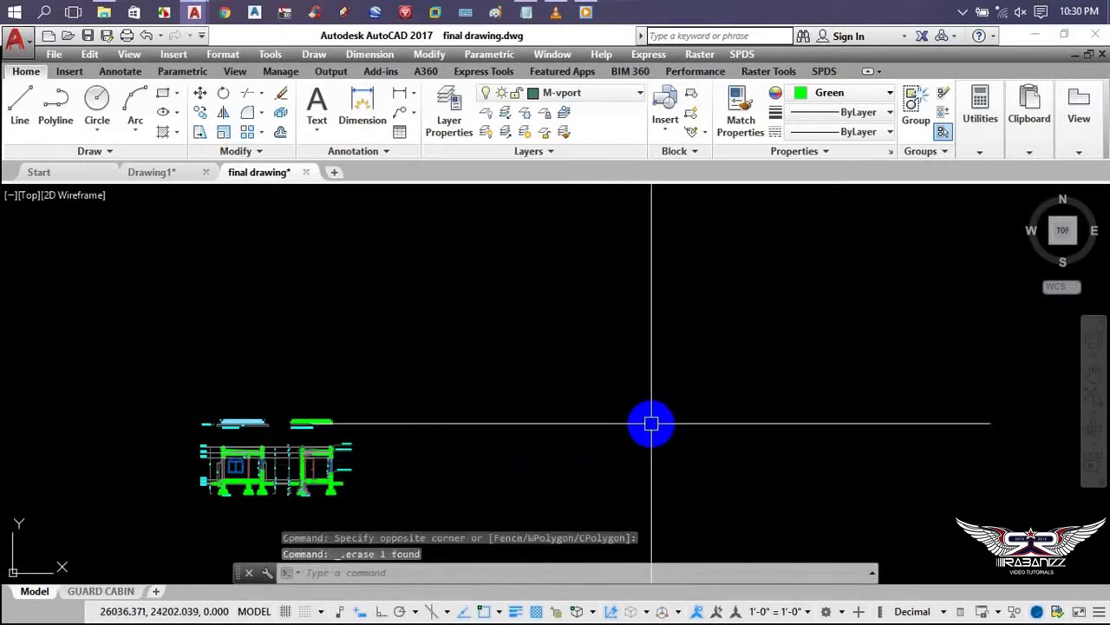
Try redoing with Ctrl+Y twice, then pan over the cabin elevations
key("ctrl+y")
type("yy")
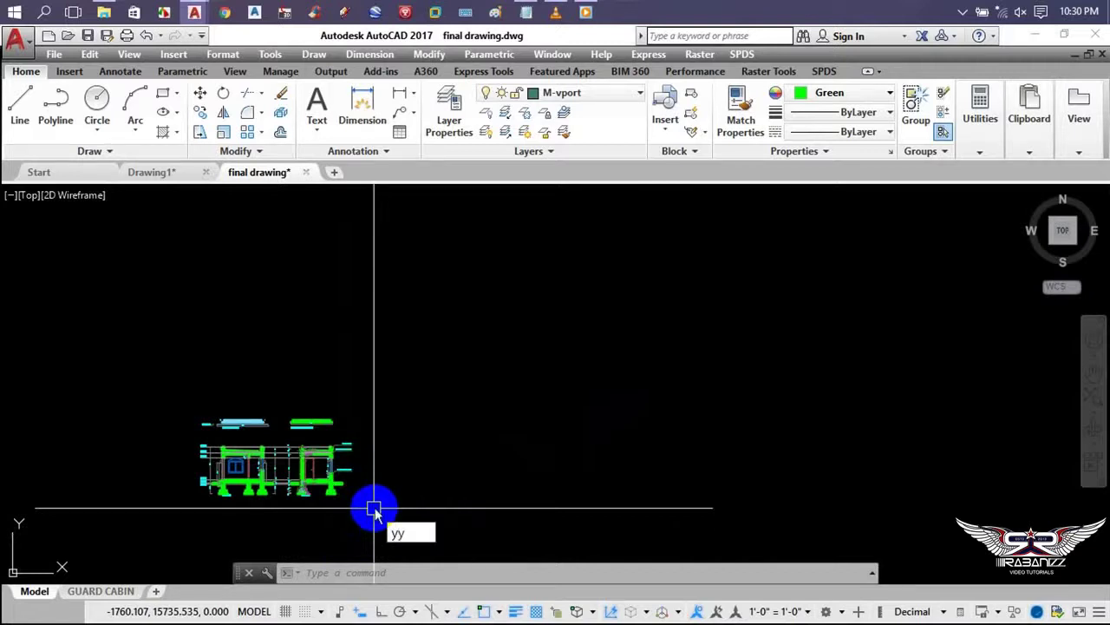
key("Escape")
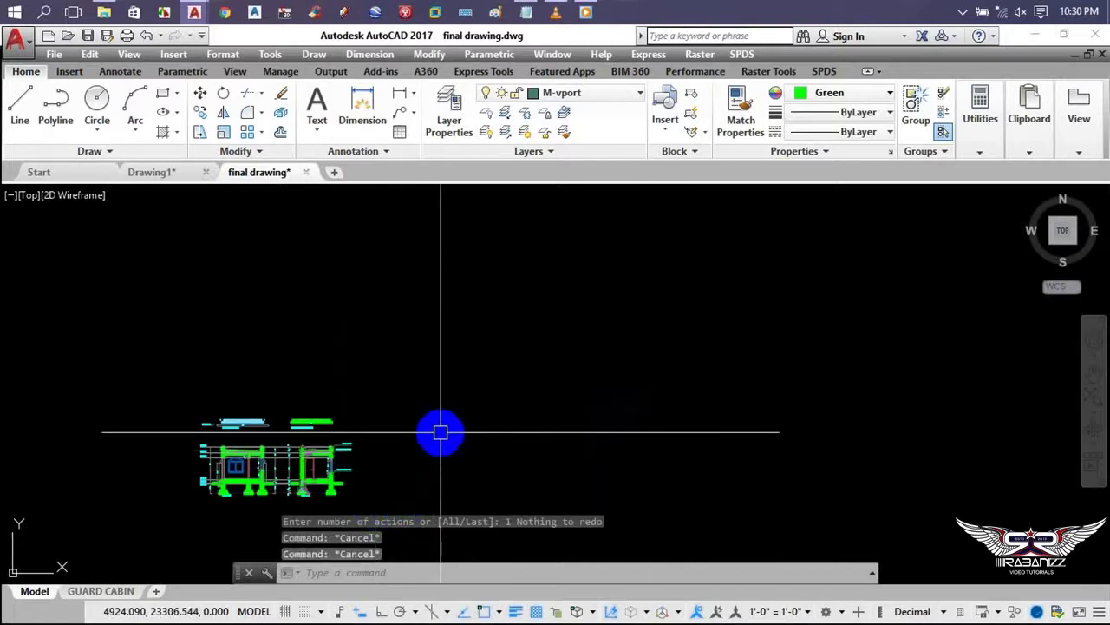
key("ctrl+y")
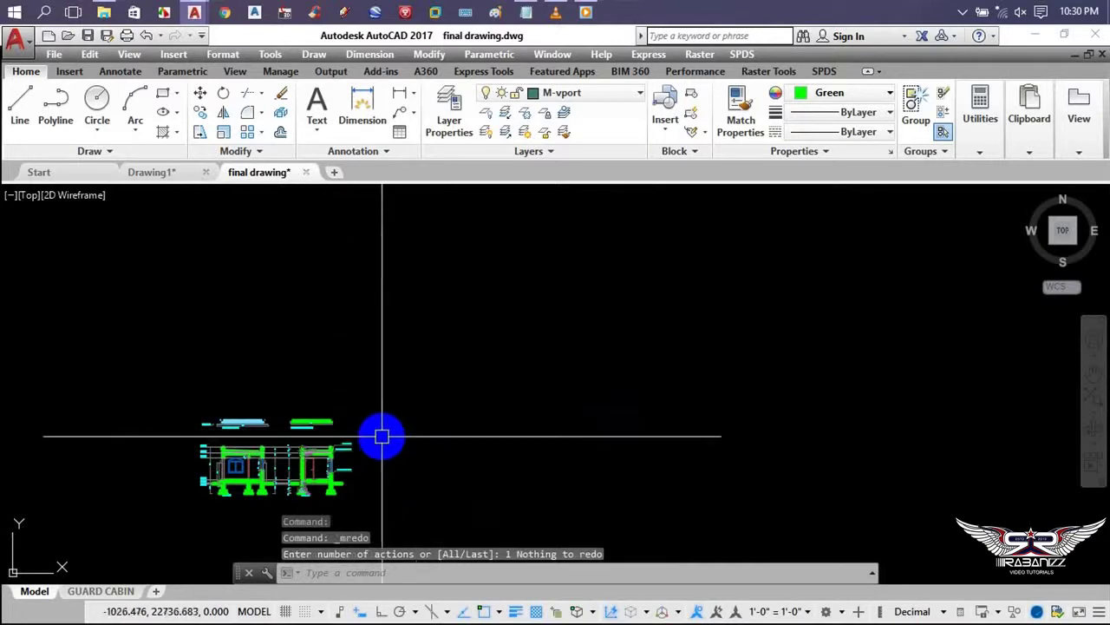
middle_click_drag(382, 436, 624, 364)
scroll(572, 382, "up", 5)
middle_click_drag(536, 389, 602, 416)
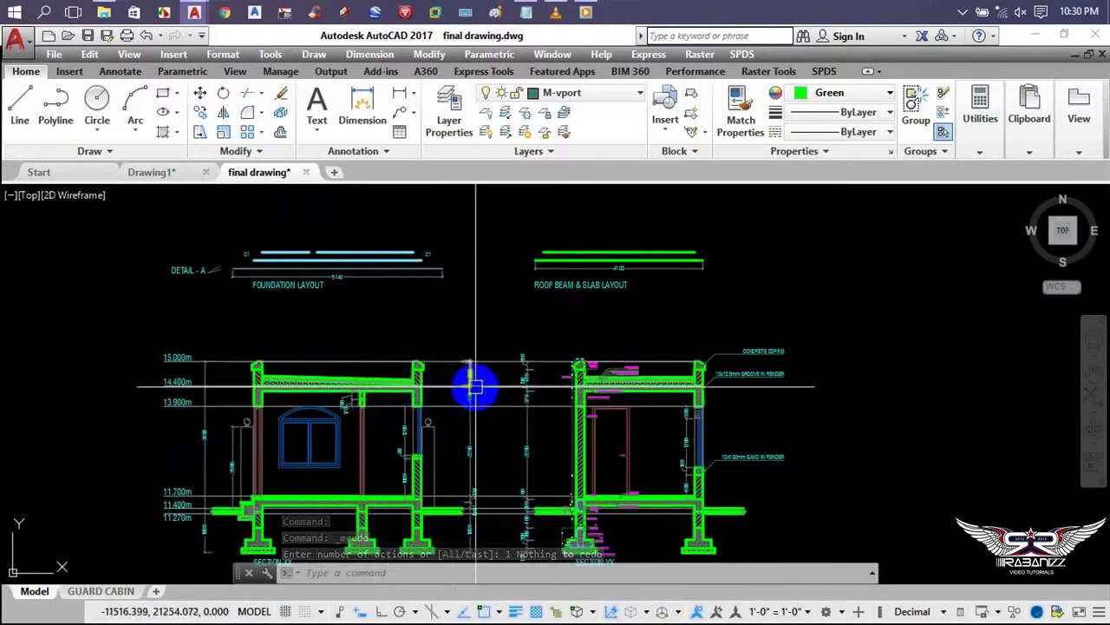
Zoom out and window-select the drawing objects
scroll(368, 251, "down", 2)
scroll(414, 310, "down", 1)
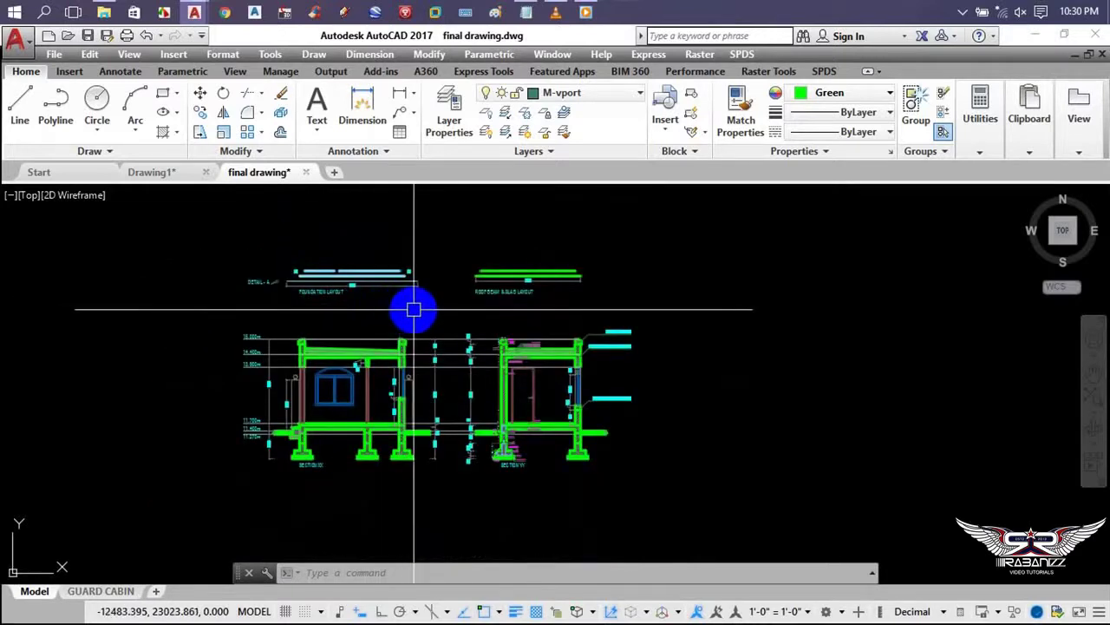
left_click(677, 228)
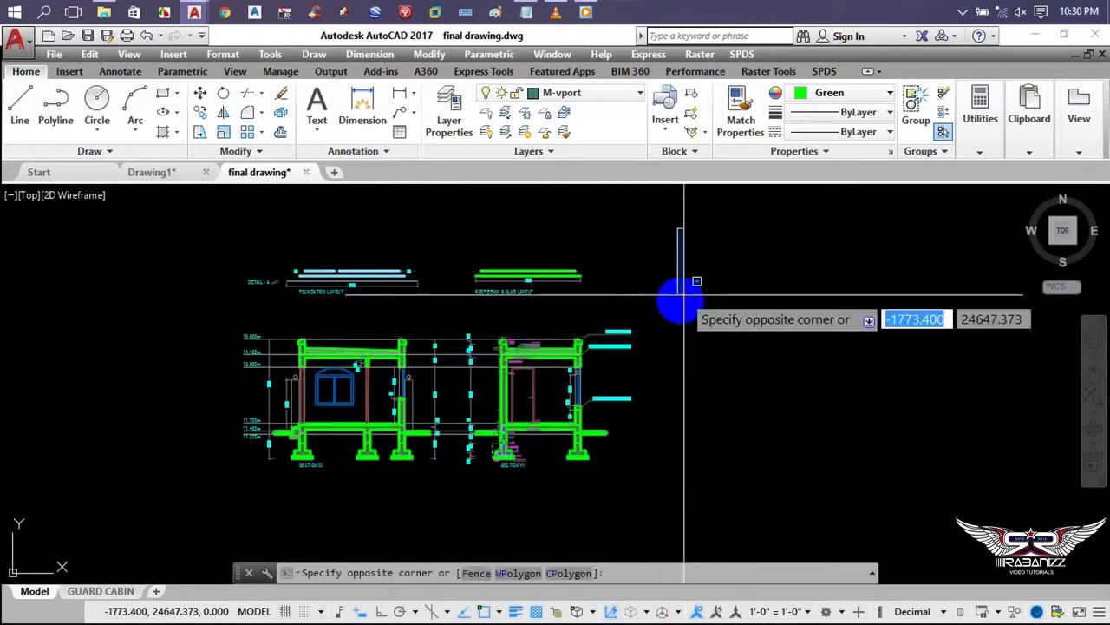
left_click(186, 495)
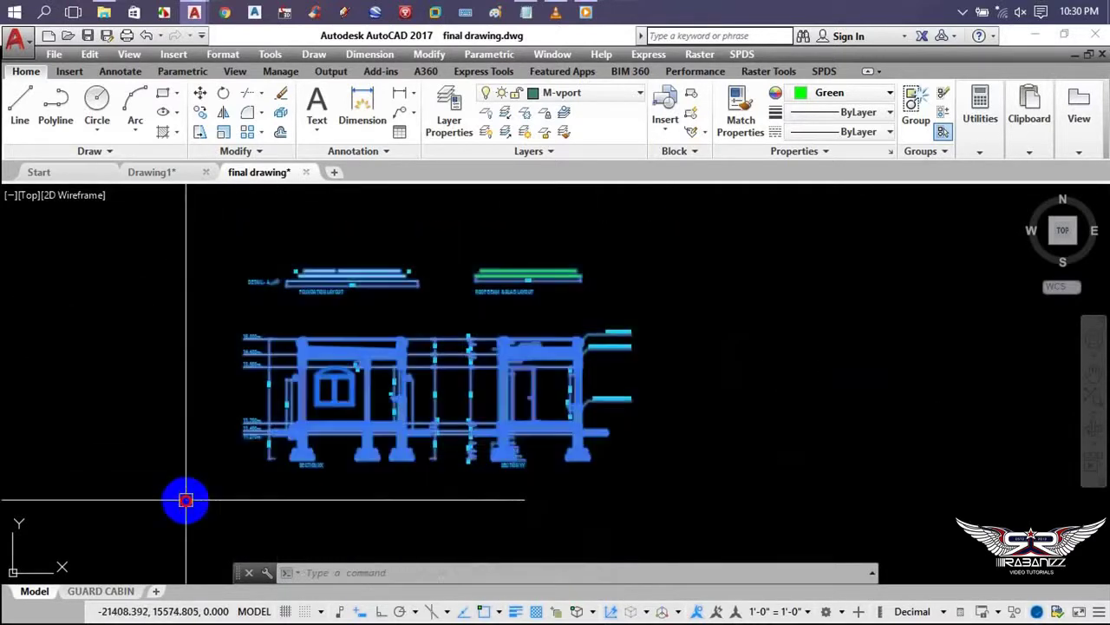
Undo 19 commands from the Undo list, then redo 17 from the Redo list
left_click(160, 36)
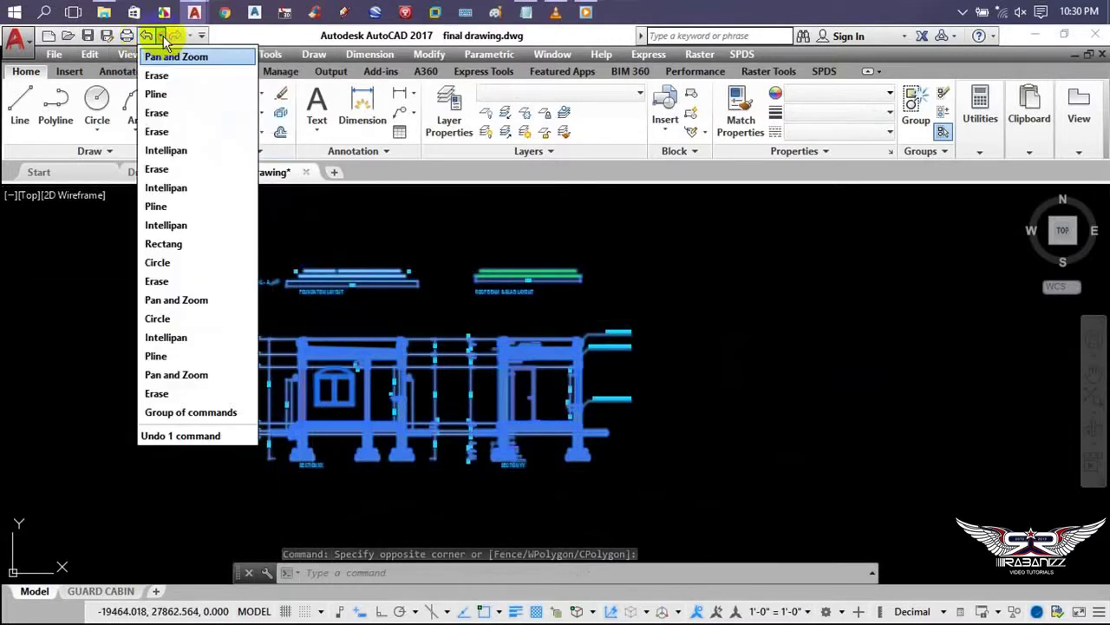
left_click(172, 396)
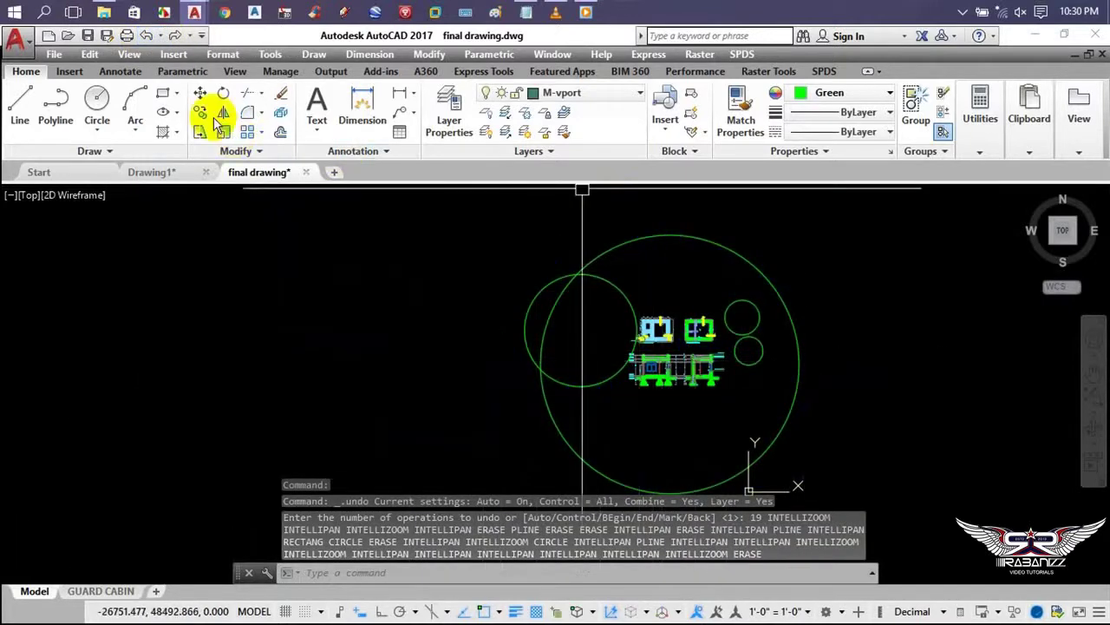
left_click(188, 38)
left_click(211, 355)
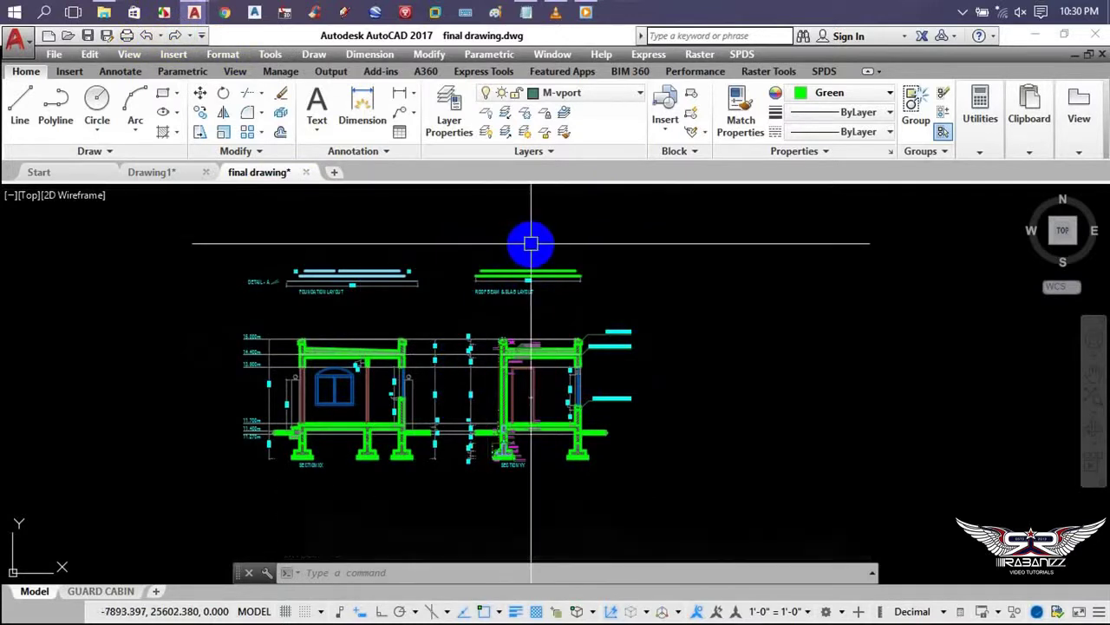
type("Un")
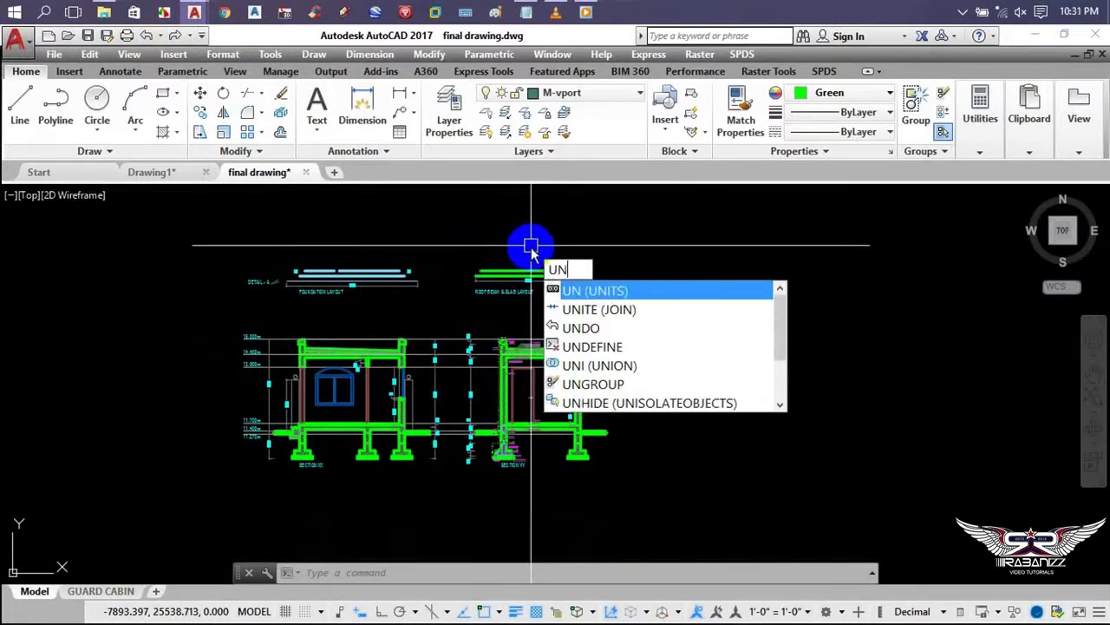
left_click(583, 335)
key("Escape")
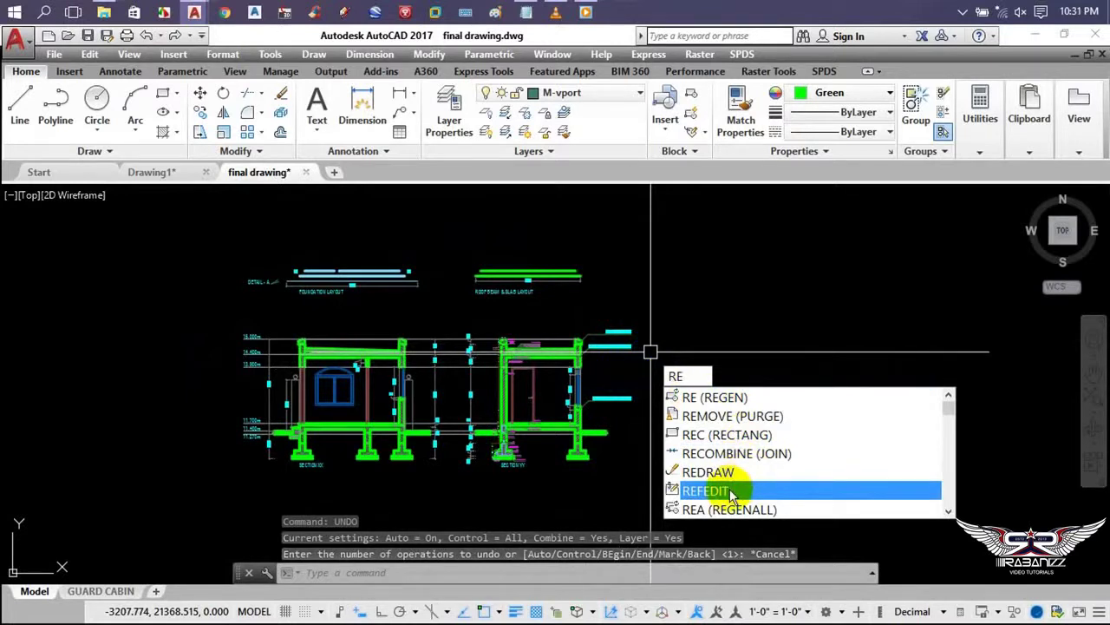
type("D")
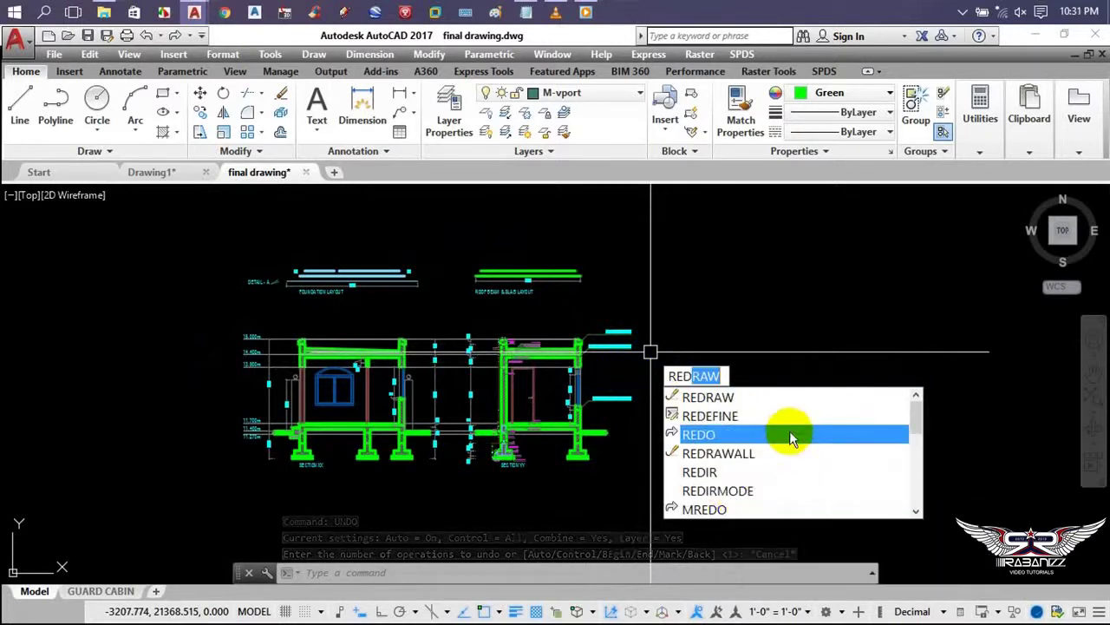
left_click(699, 435)
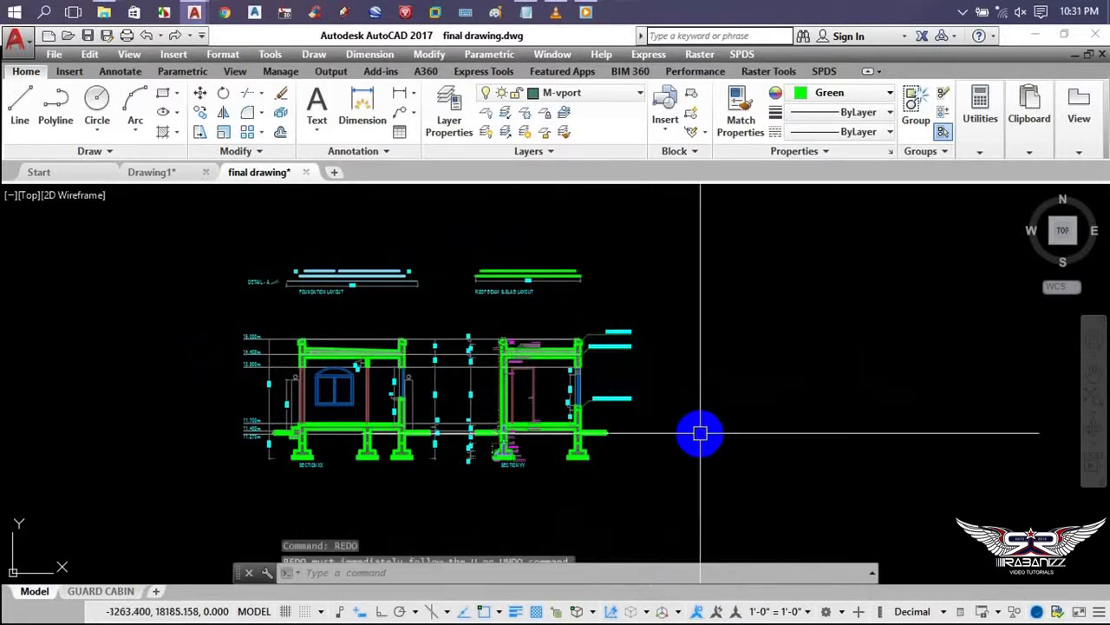
middle_click_drag(648, 337, 718, 338)
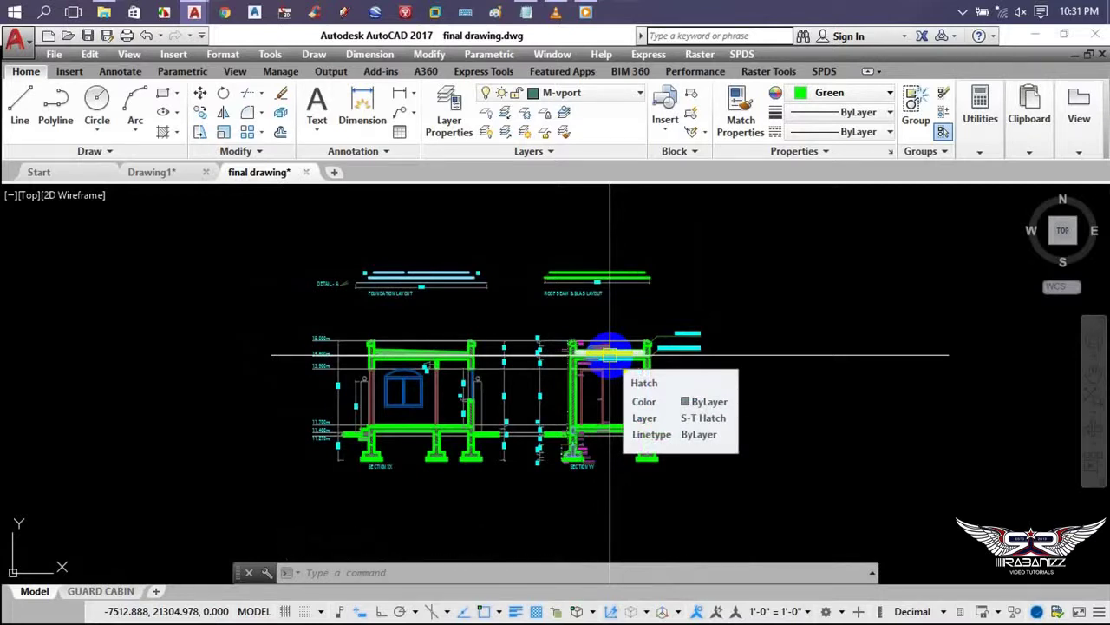
key("ctrl+y")
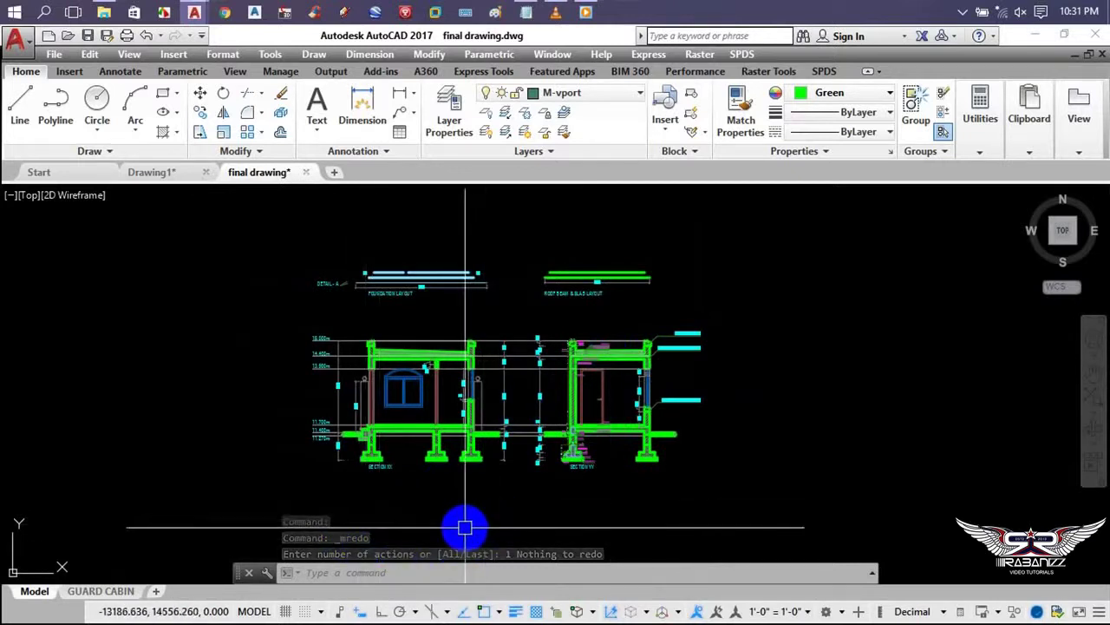
type("mre")
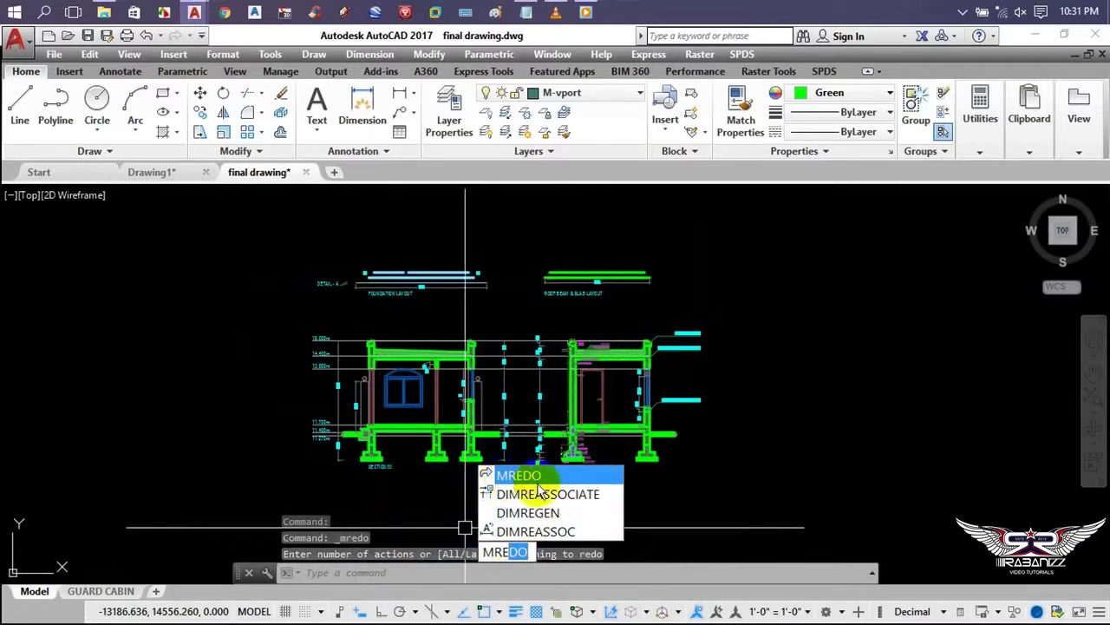
left_click(500, 474)
type("5")
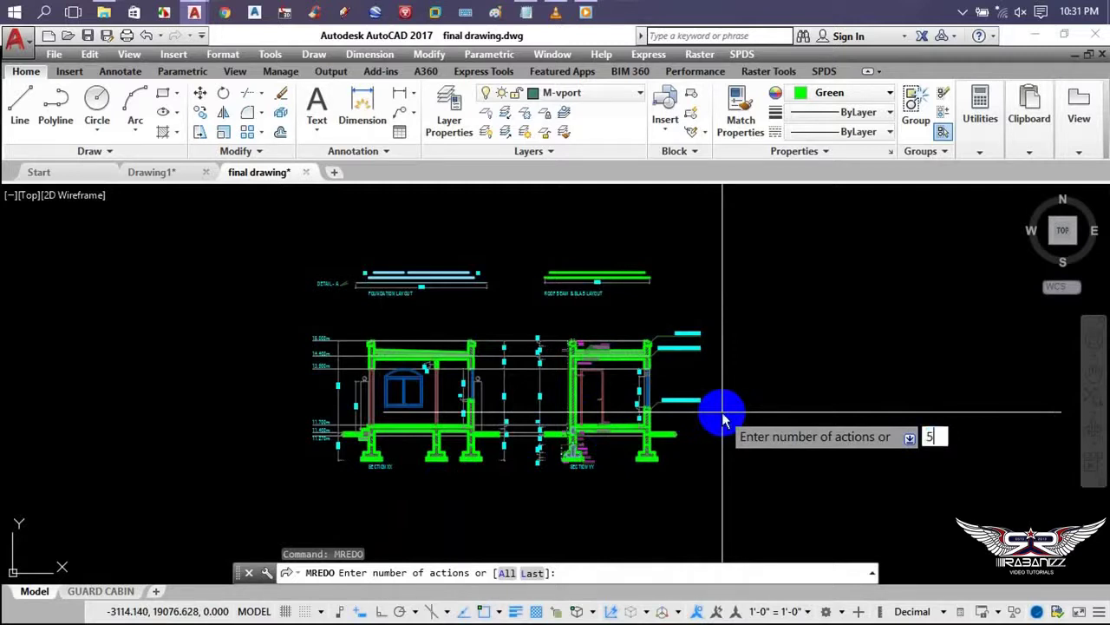
key("Return")
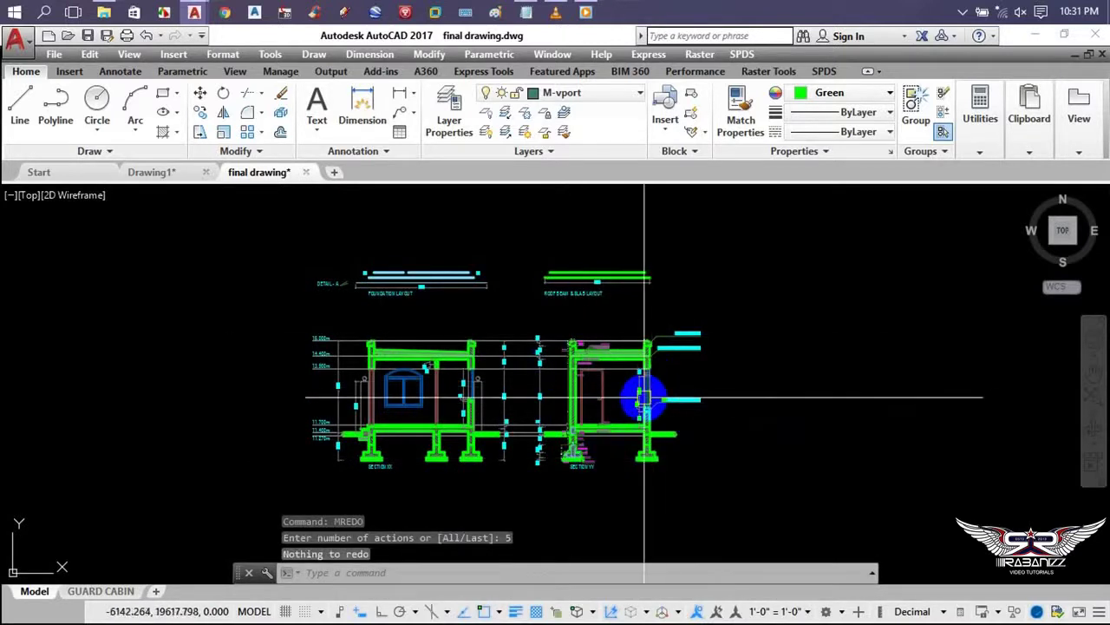
left_click(202, 38)
left_click(201, 39)
Undo 10 commands, then 7 more, from the Undo drop-down and zoom to inspect
left_click(161, 35)
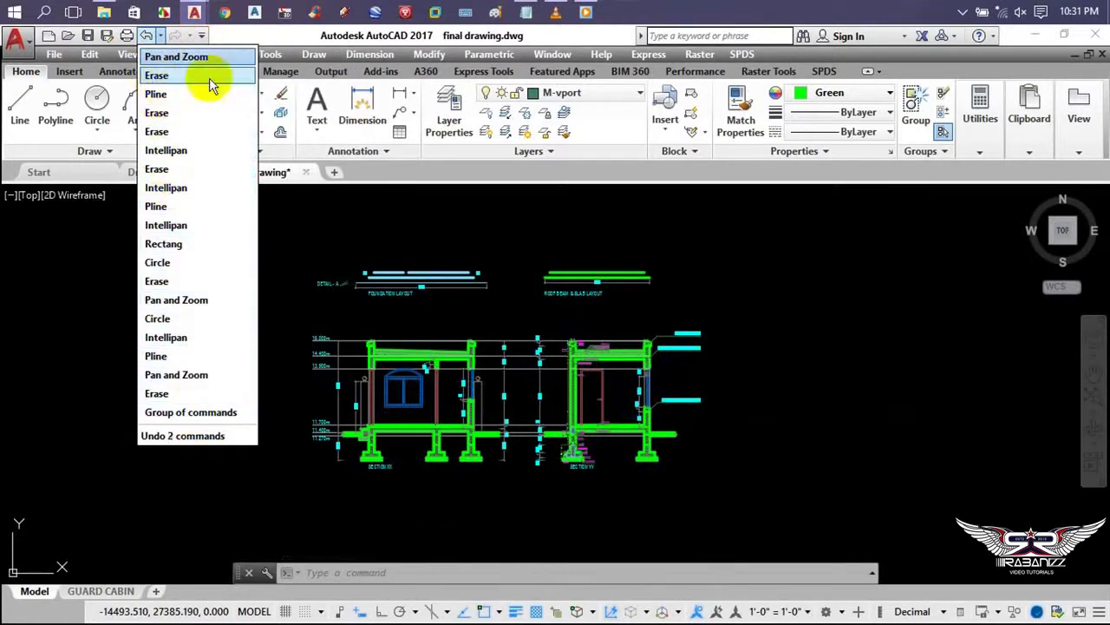
left_click(161, 227)
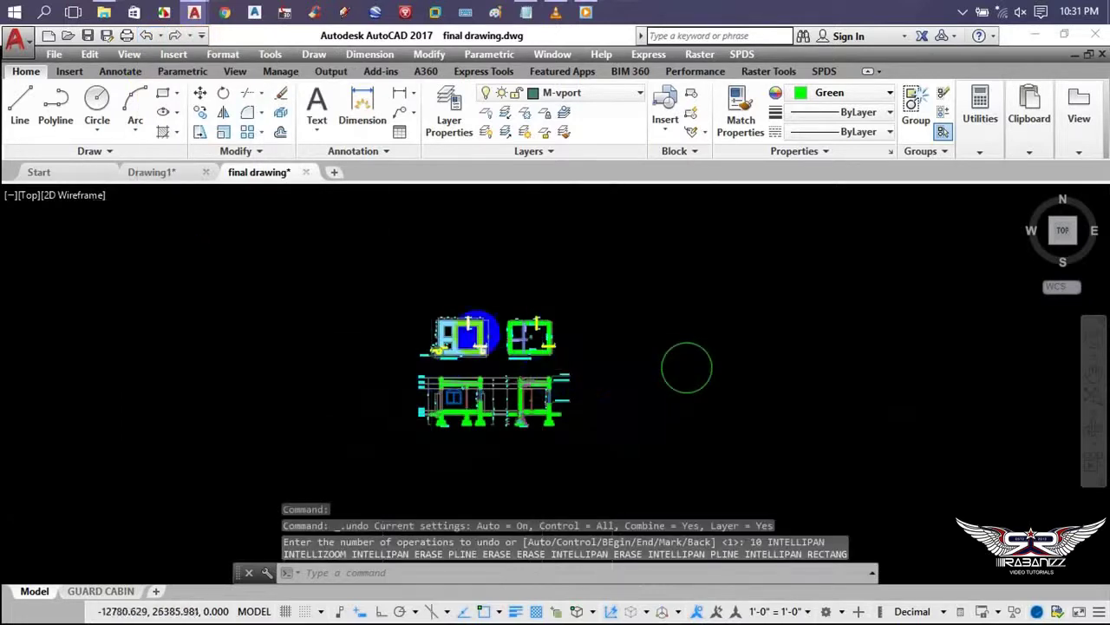
left_click(161, 36)
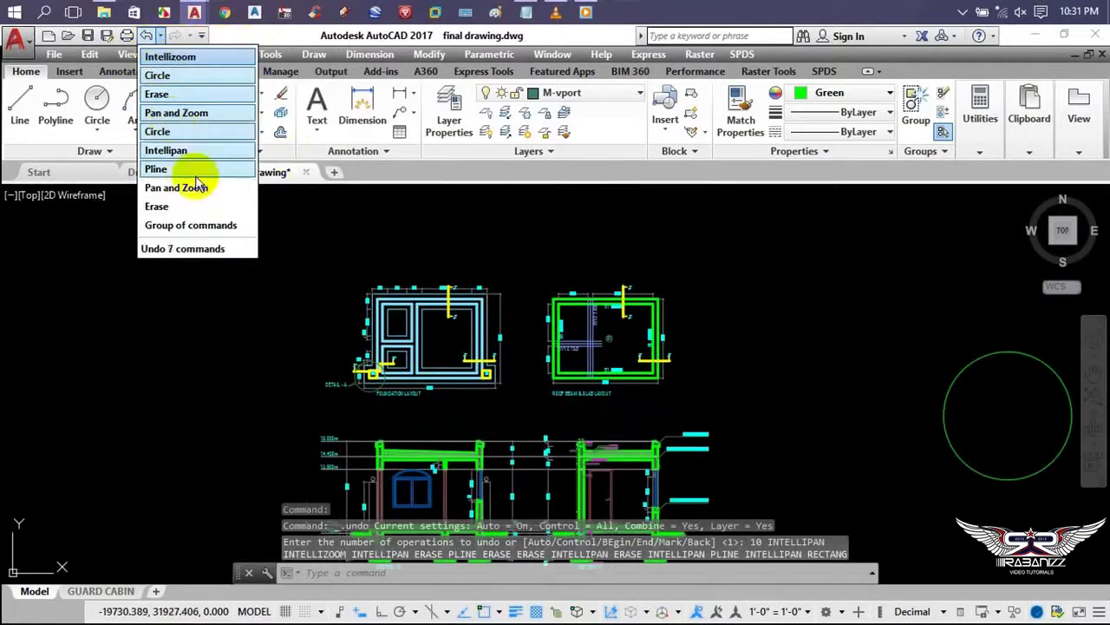
left_click(182, 167)
scroll(589, 347, "down", 5)
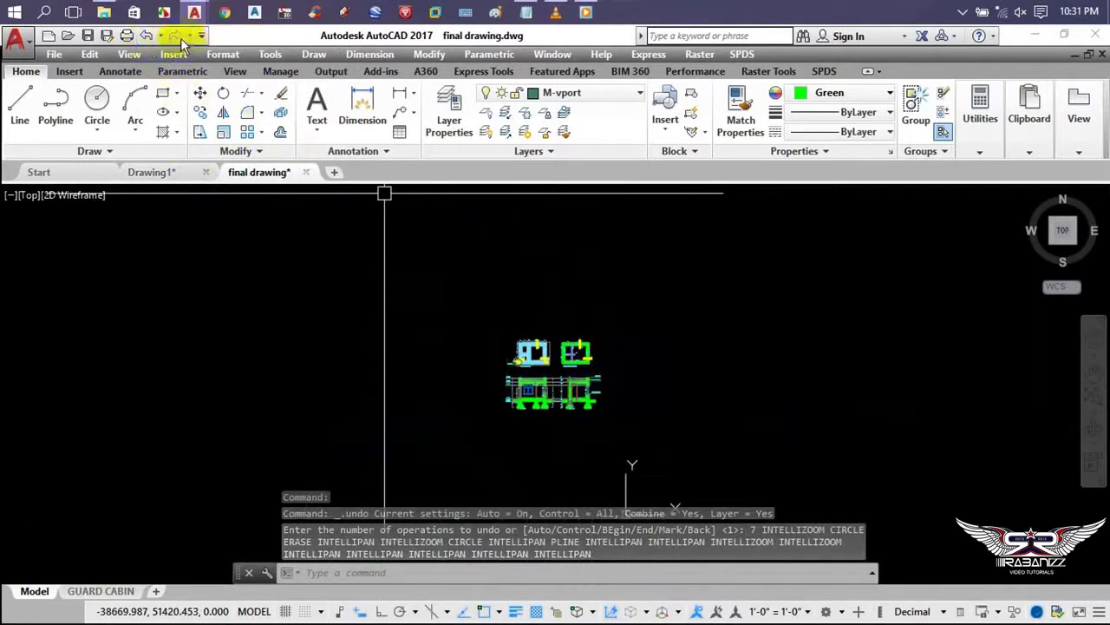
scroll(498, 251, "up", 1)
scroll(503, 295, "up", 3)
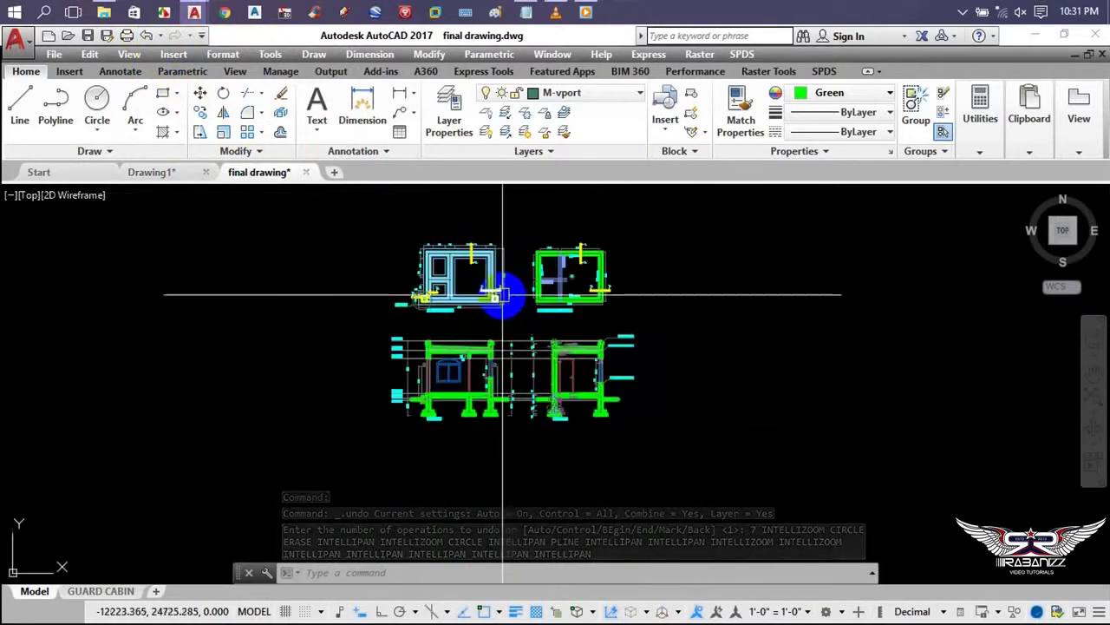
scroll(503, 295, "up", 2)
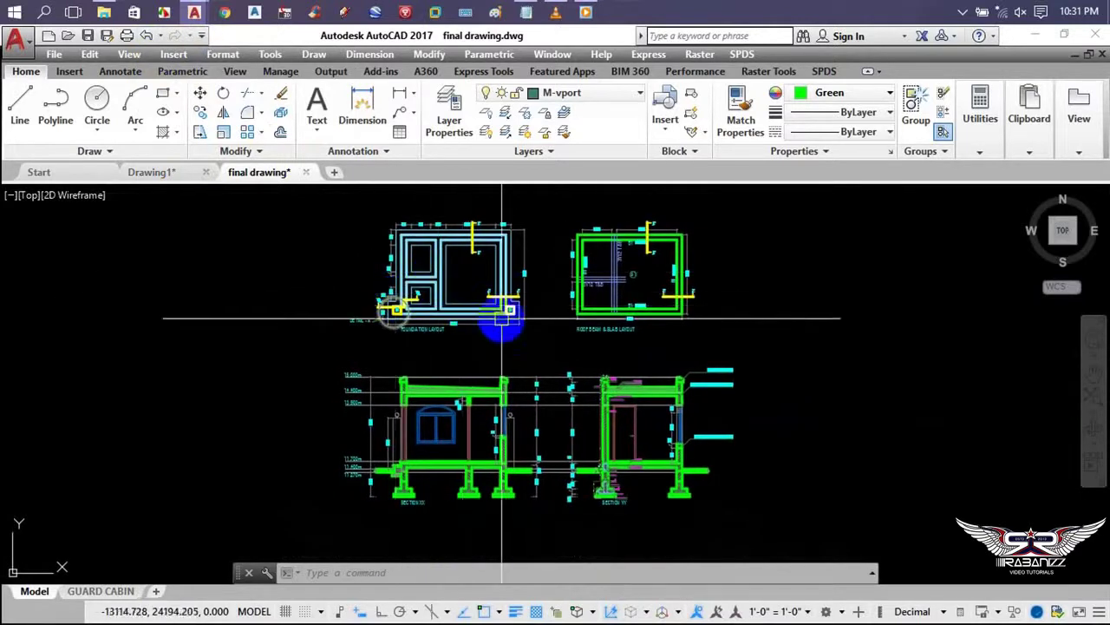